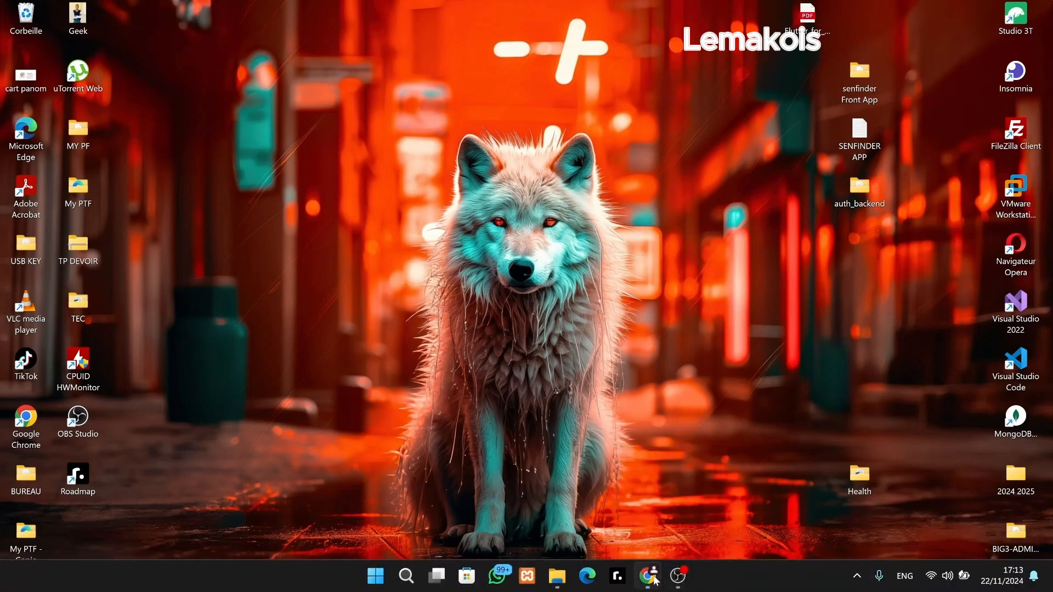
Start the alwaysdata.com sign-up for the free Pack 100 Mo Gratuit à vie in Chrome.
left_click(648, 576)
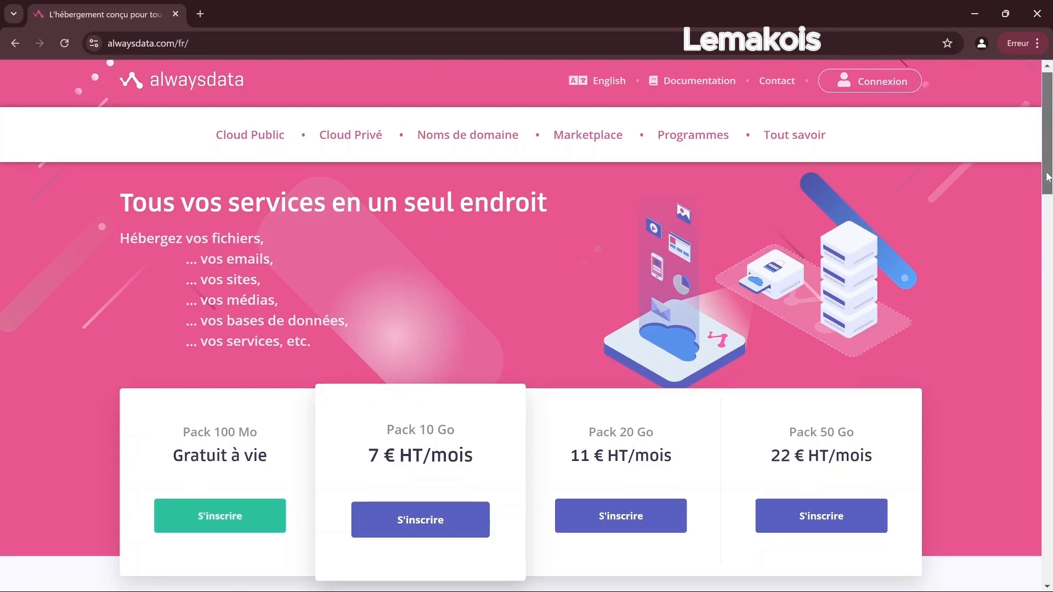
scroll(962, 219, "down", 4)
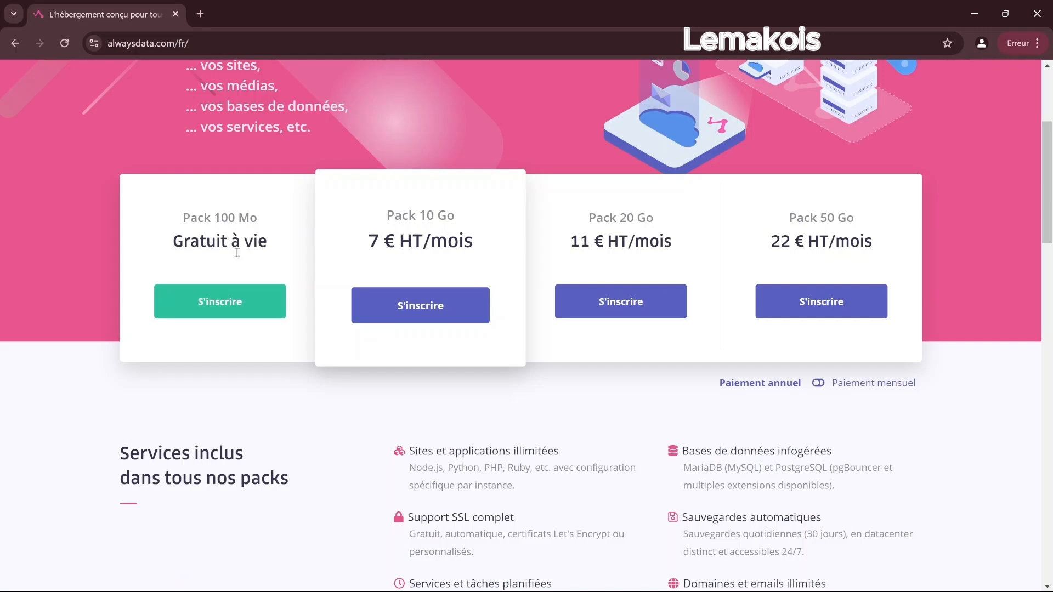
left_click(208, 307)
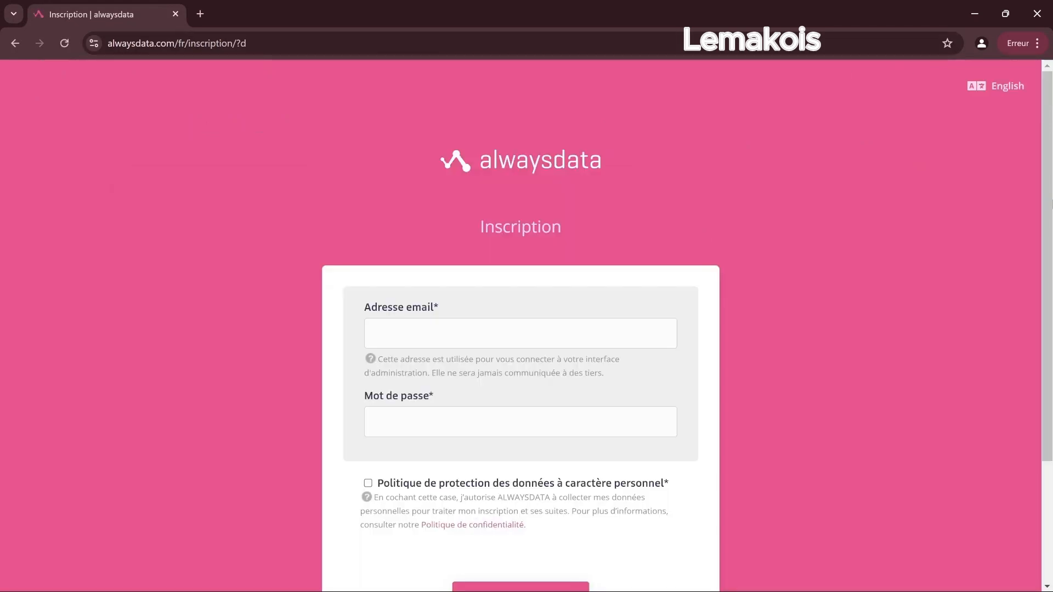
Enter the sign-up e-mail address and a password, accept the data protection policy, and submit.
scroll(523, 223, "down", 2)
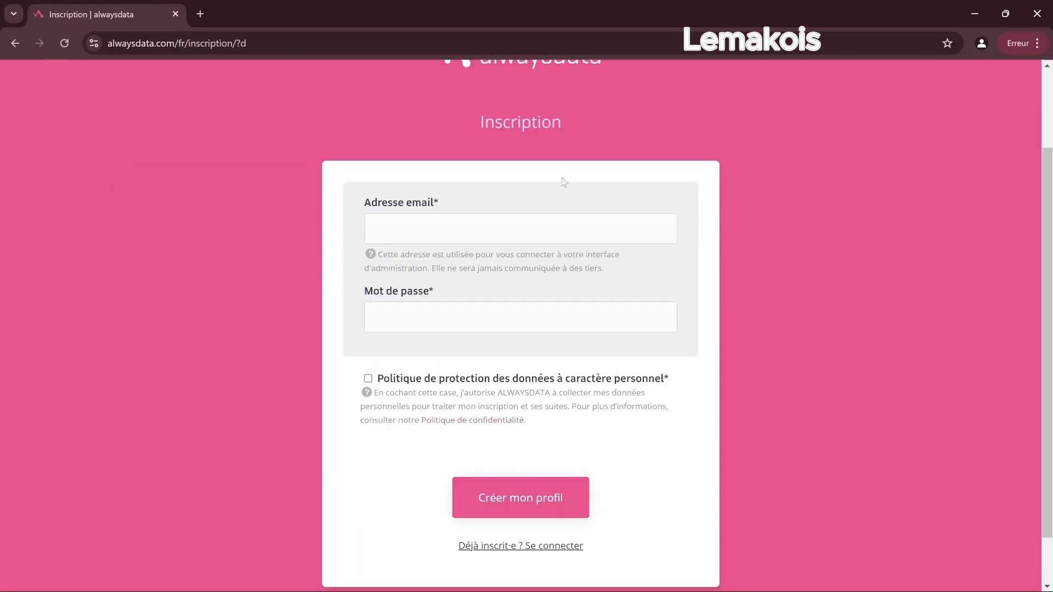
left_click(524, 236)
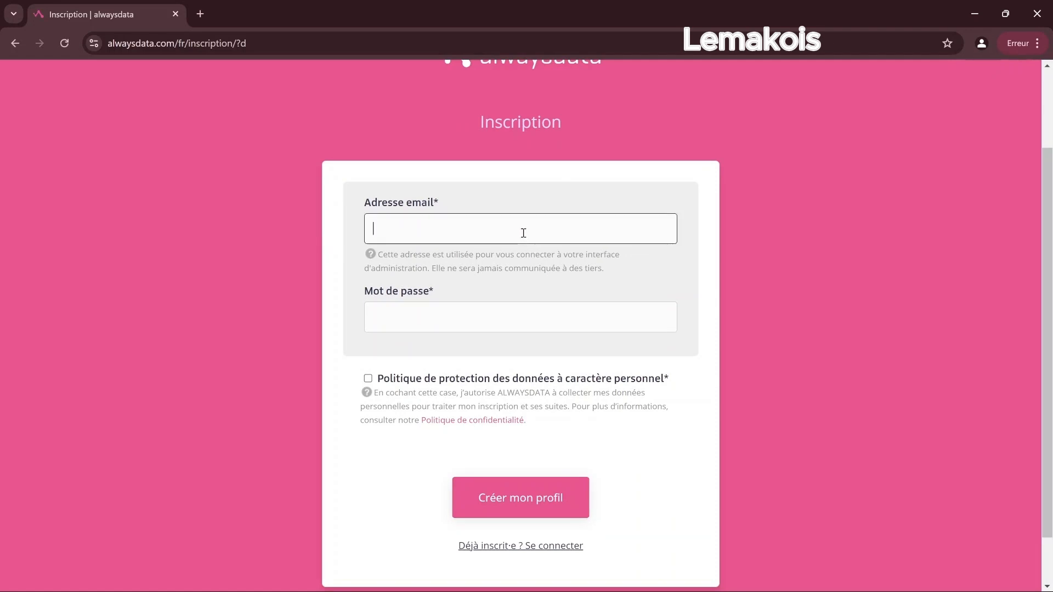
key("Return")
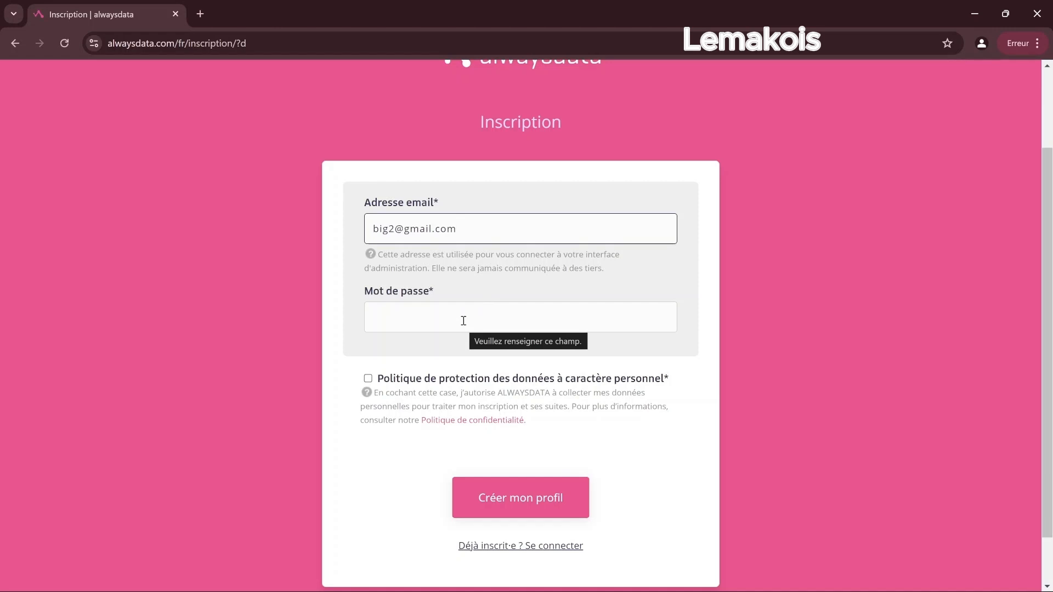
left_click(464, 321)
type("•••••••••")
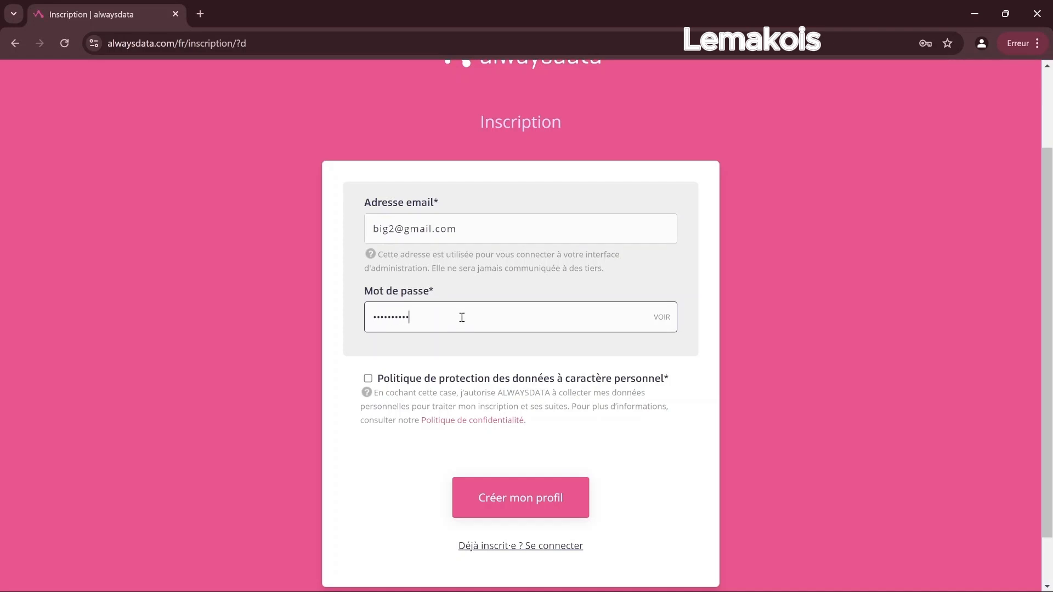
left_click(375, 379)
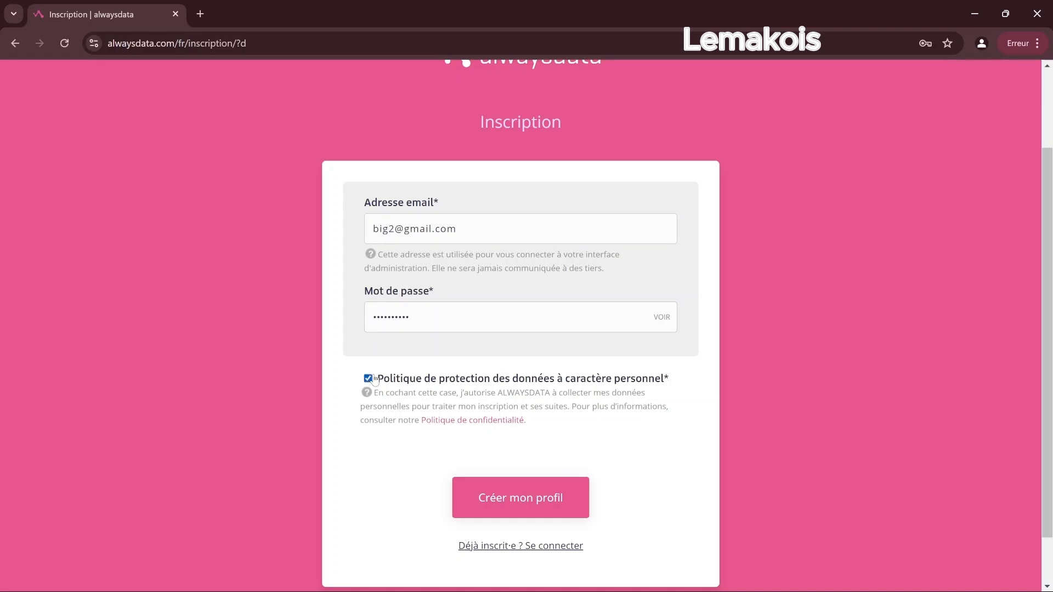
left_click(505, 498)
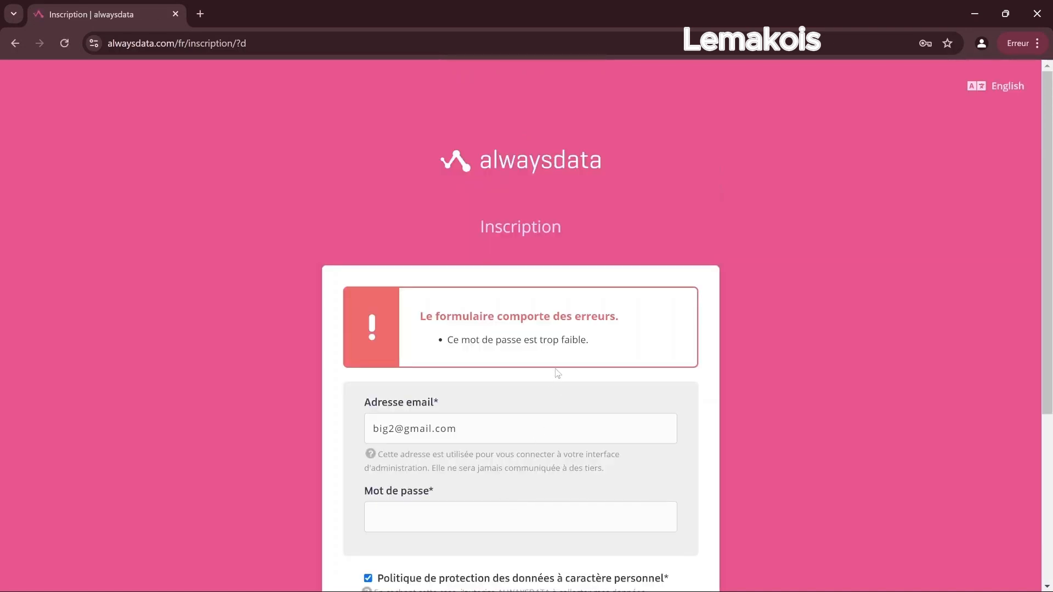
Replace the rejected weak password with a stronger one.
left_click(474, 516)
scroll(523, 350, "down", 3)
type("*********")
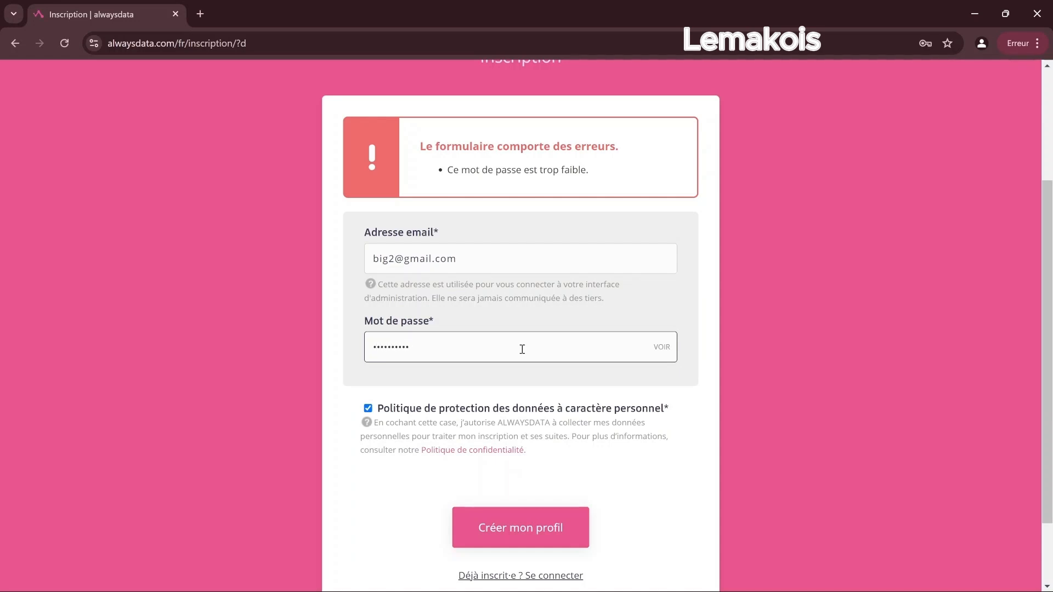
key("BackSpace")
key("BackSpace")
key("BackSpace")
key("BackSpace")
key("BackSpace")
key("BackSpace")
key("BackSpace")
key("BackSpace")
key("BackSpace")
type("********")
Resubmit the profile form and enter phpiam as the account name.
left_click(510, 523)
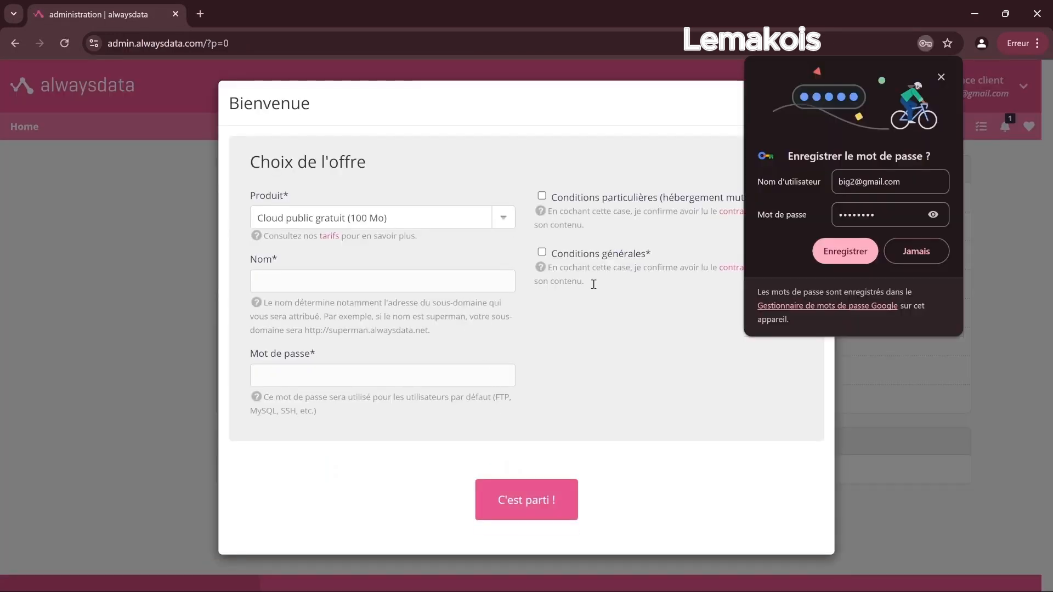
left_click(848, 251)
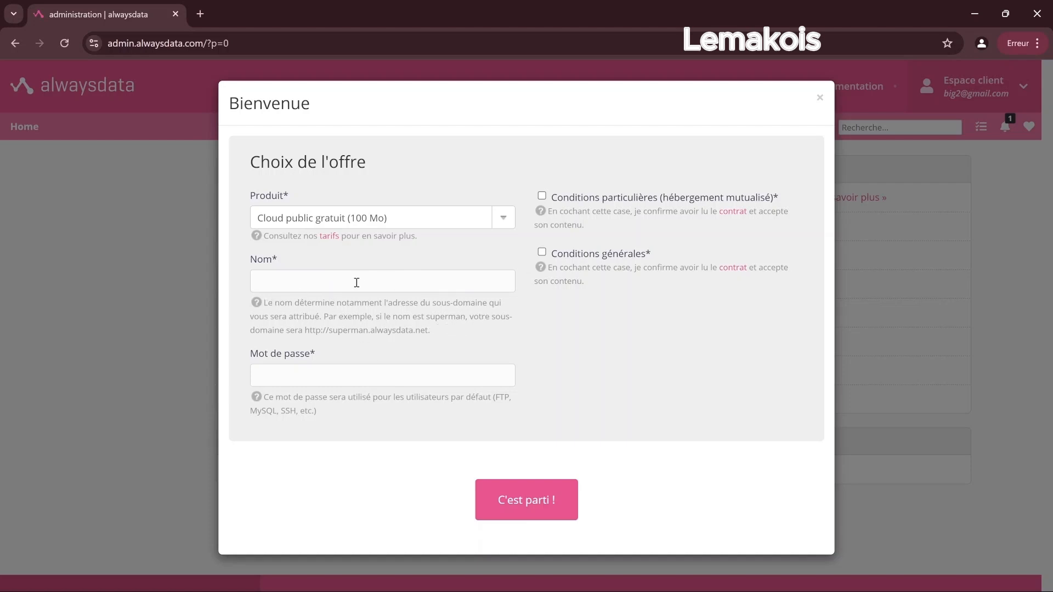
left_click(387, 288)
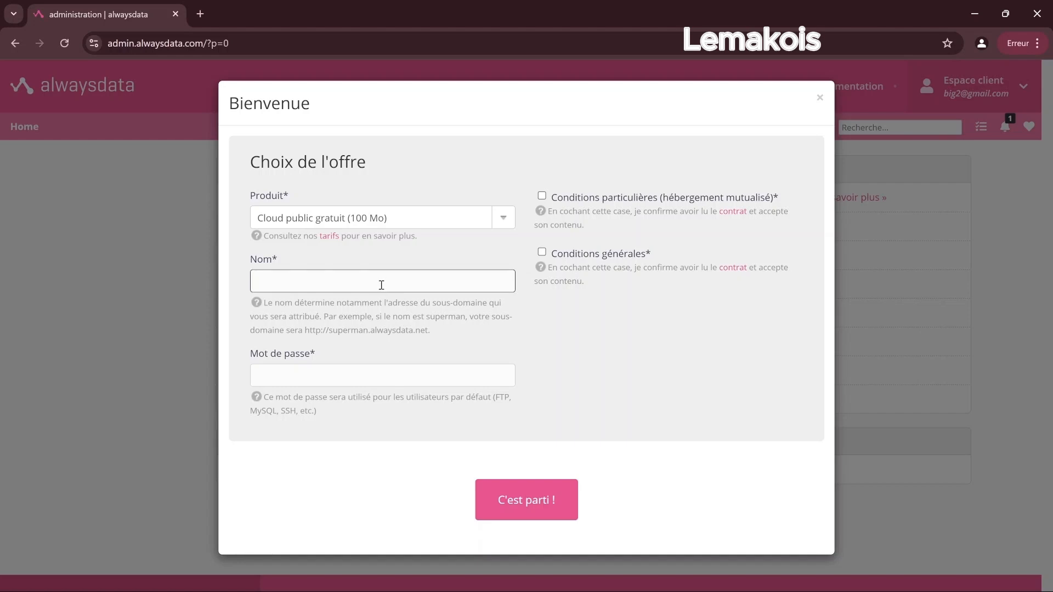
type("phpiam")
Fill the account password, accept both sets of conditions, and create the free Cloud account.
left_click(341, 378)
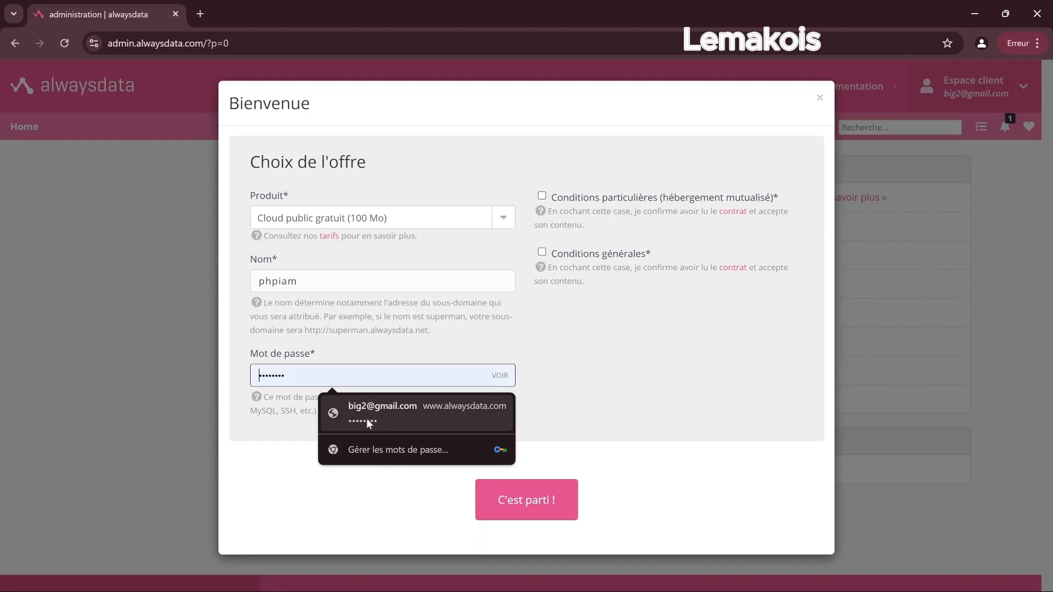
left_click(367, 422)
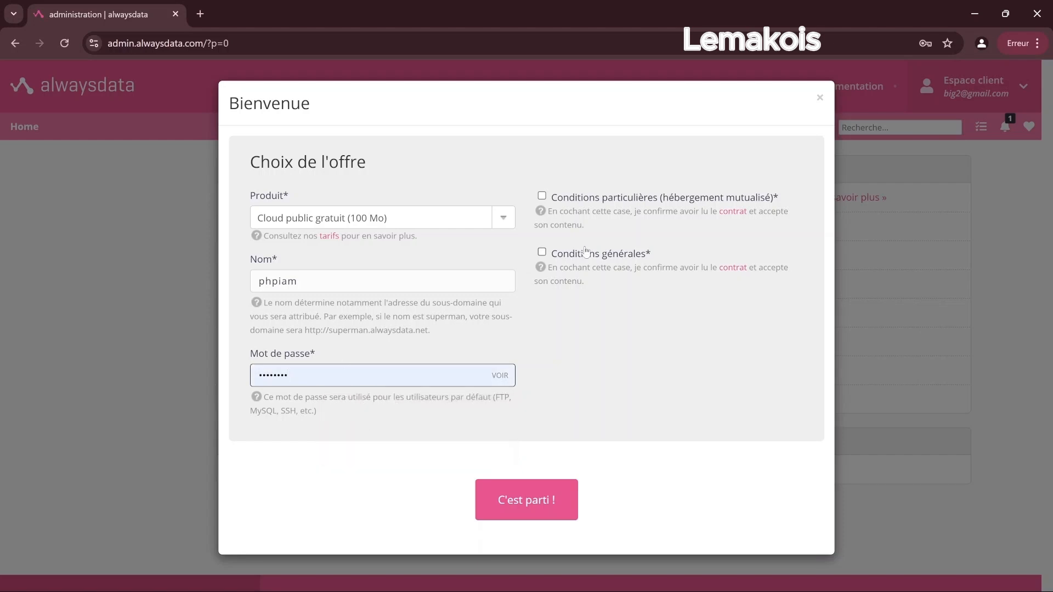
left_click(542, 196)
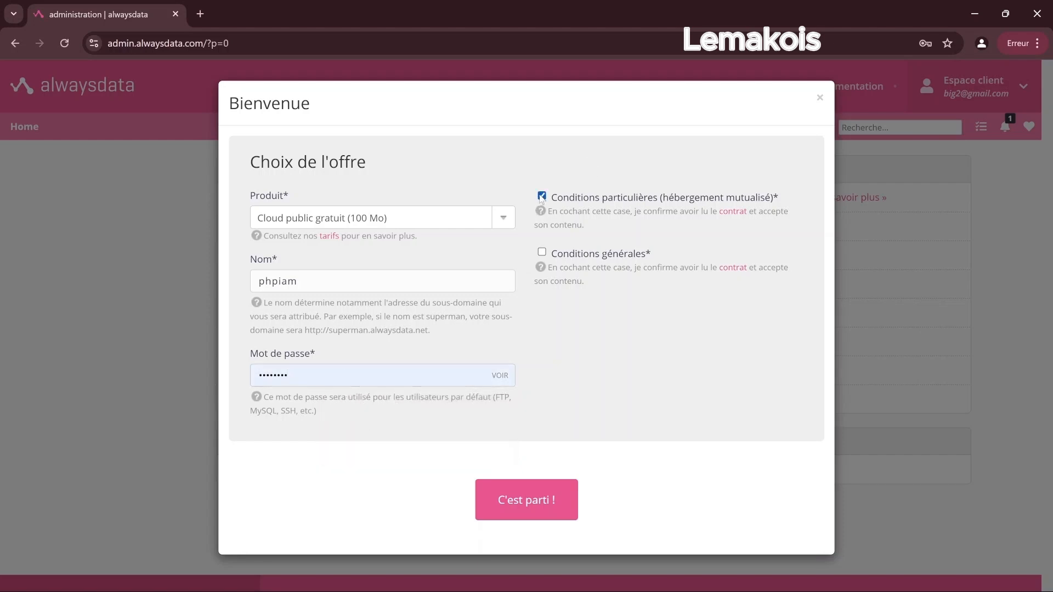
left_click(543, 253)
left_click(539, 502)
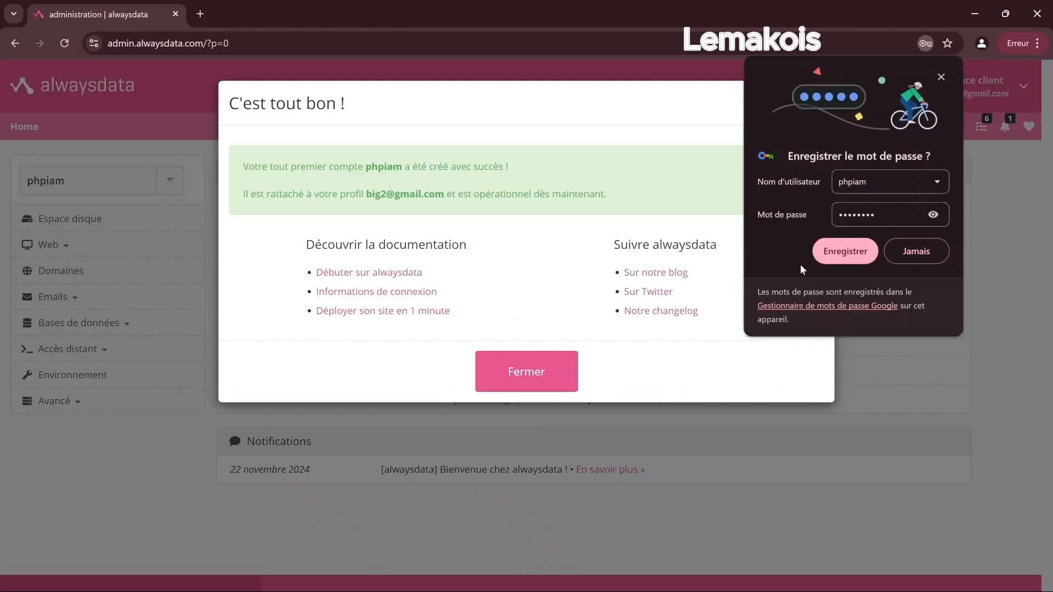
left_click(843, 253)
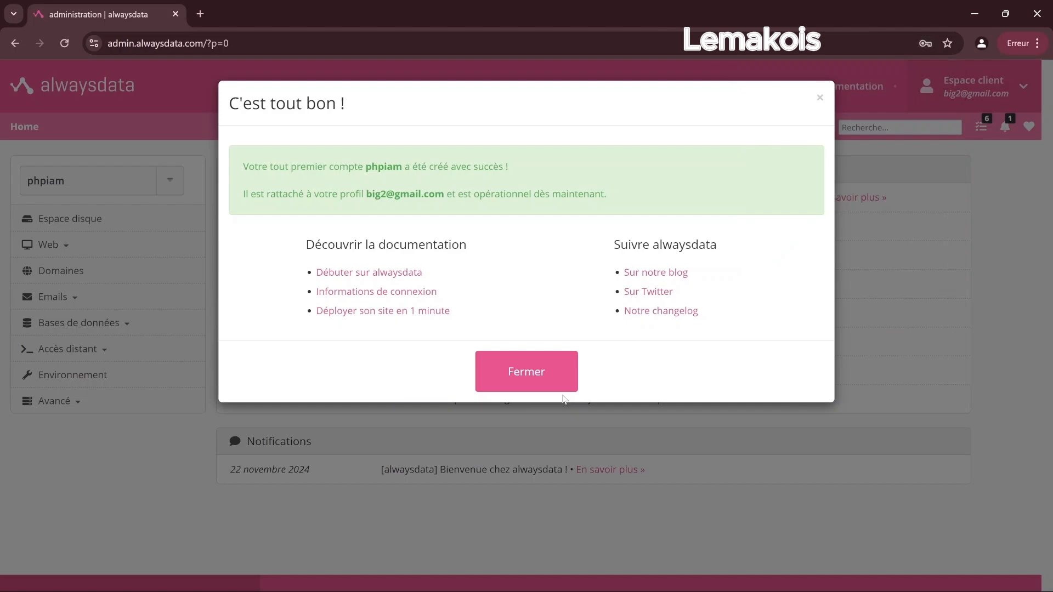
Dismiss the confirmation and tour popups, then open Web > Sites to see phpiam.alwaysdata.net.
left_click(536, 388)
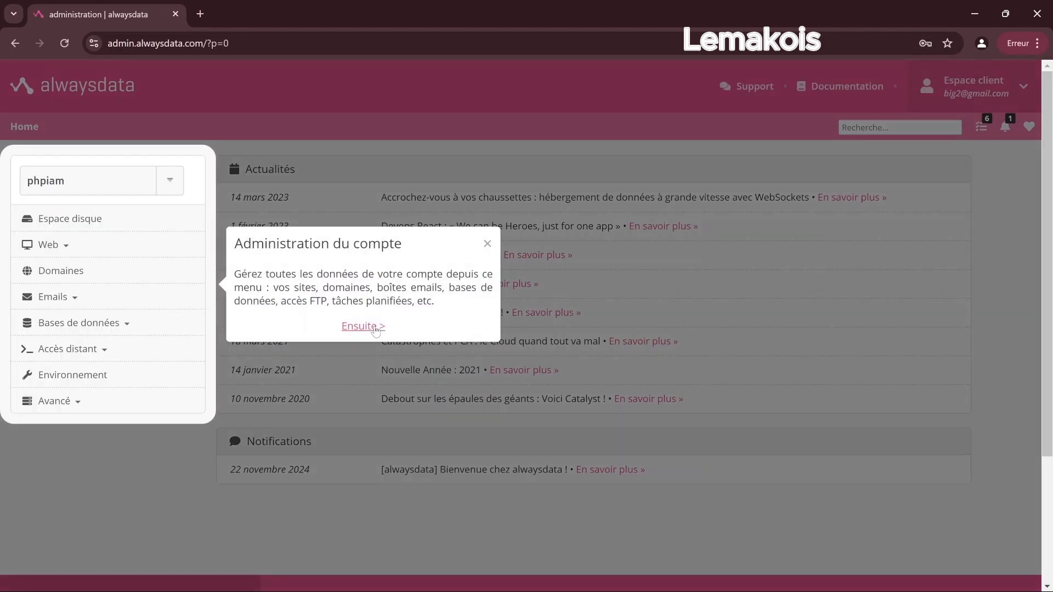
left_click(488, 246)
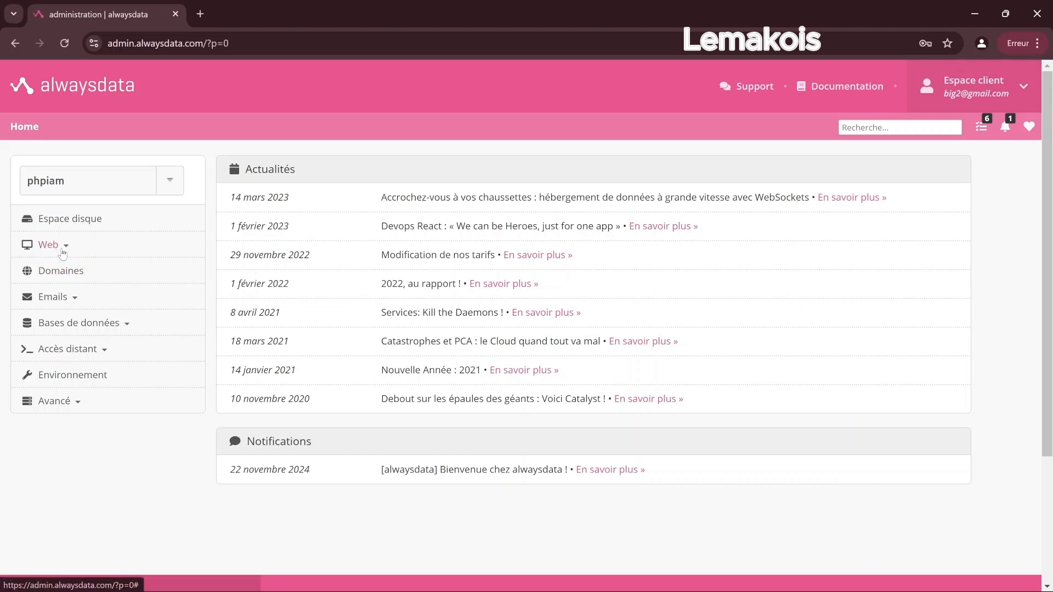
left_click(63, 252)
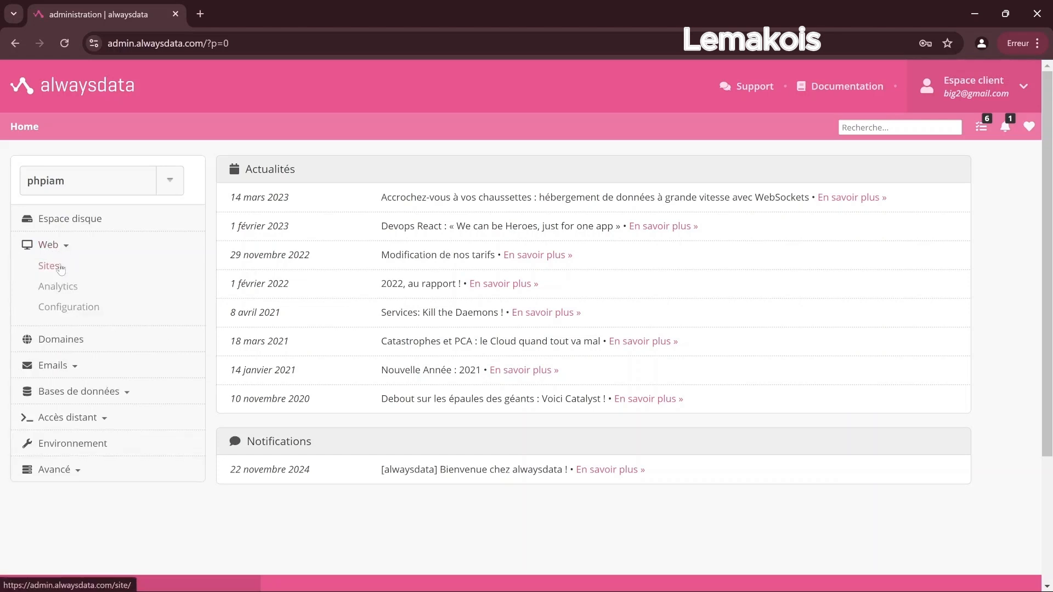
left_click(59, 269)
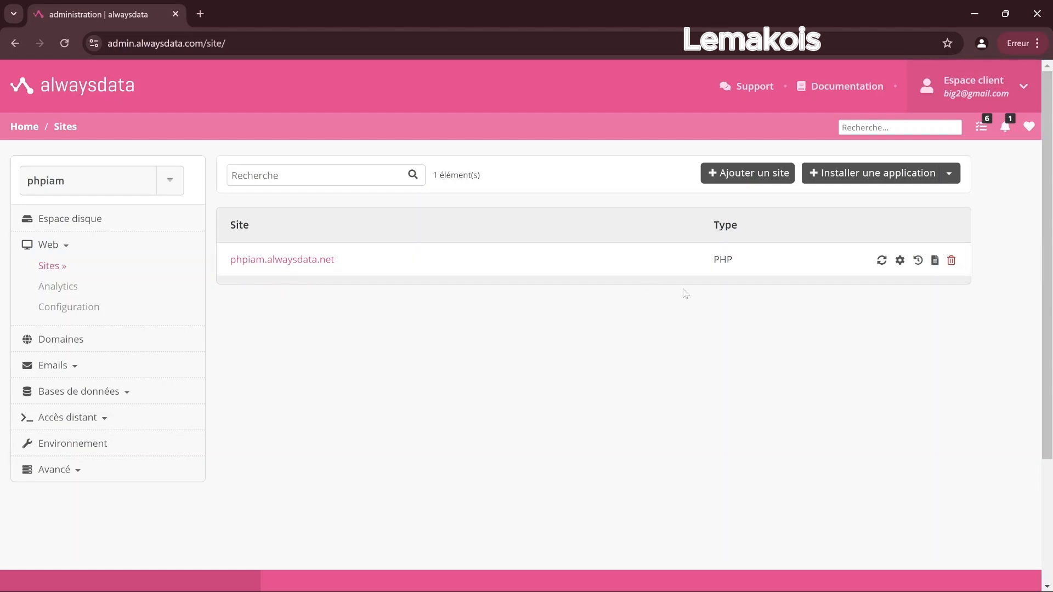
Enable forced HTTPS redirection in phpiam.alwaysdata.net's SSL settings and save.
left_click(901, 263)
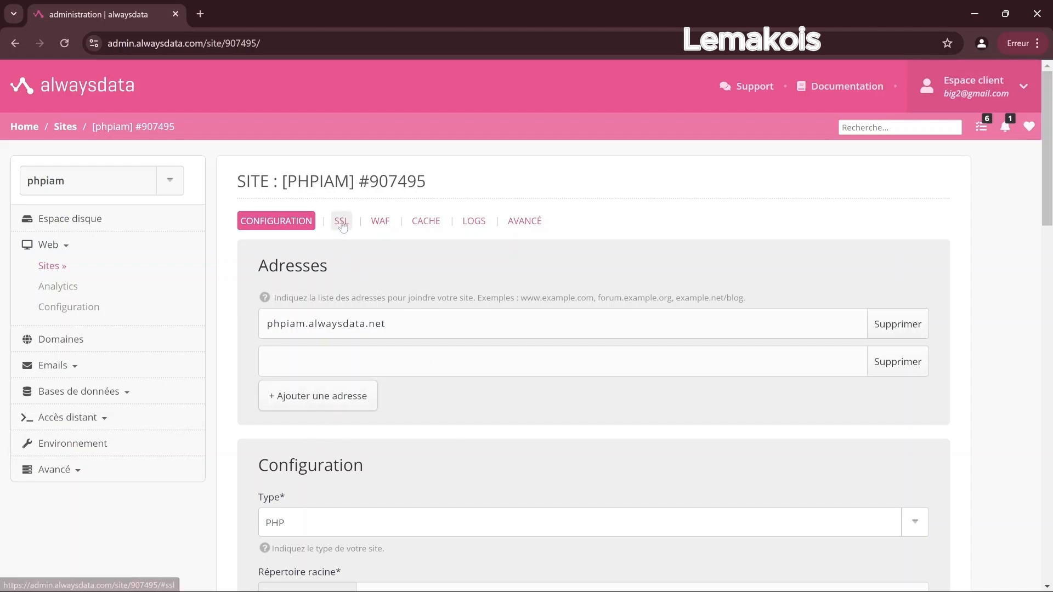
left_click(341, 221)
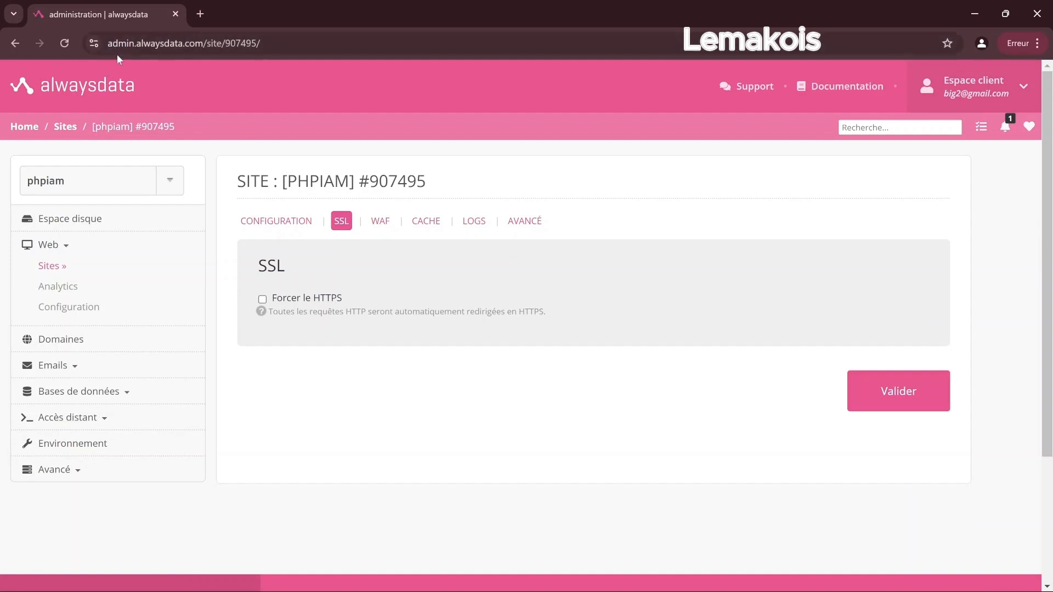
left_click(263, 299)
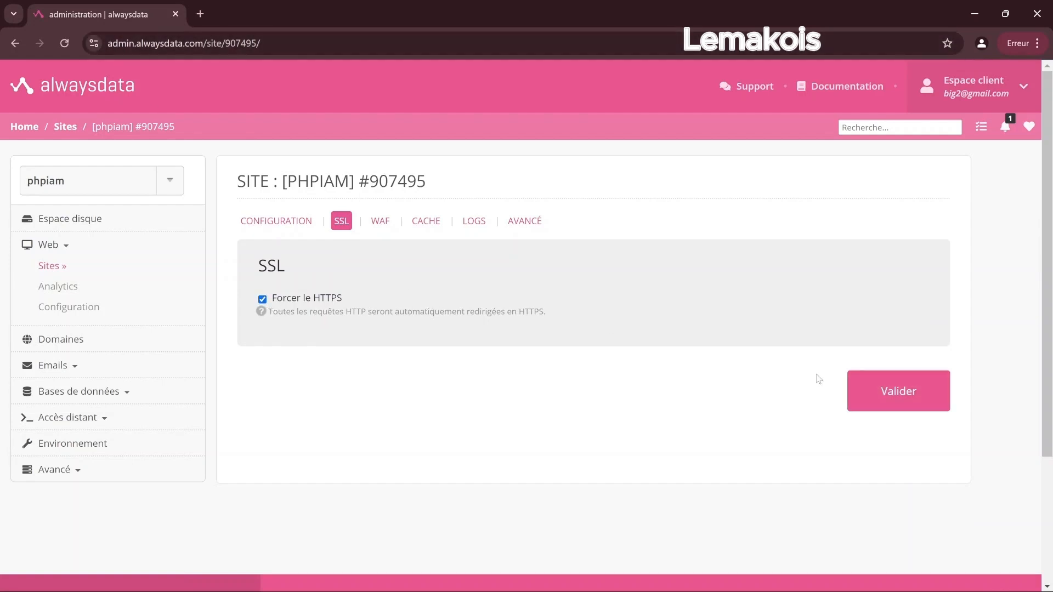
left_click(882, 393)
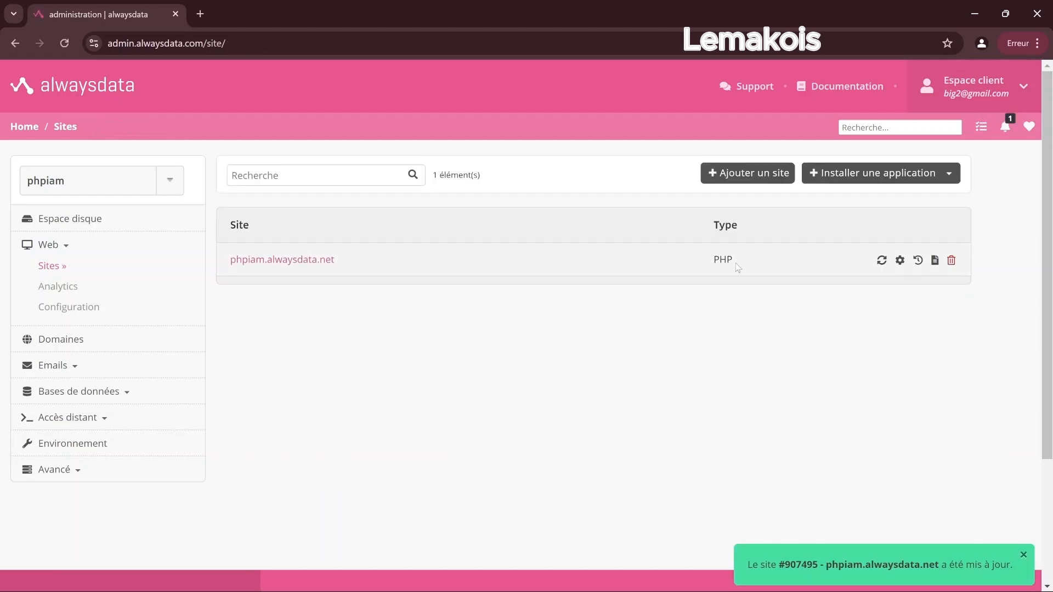
Reopen the phpiam.alwaysdata.net settings and save them with Valider.
left_click(900, 261)
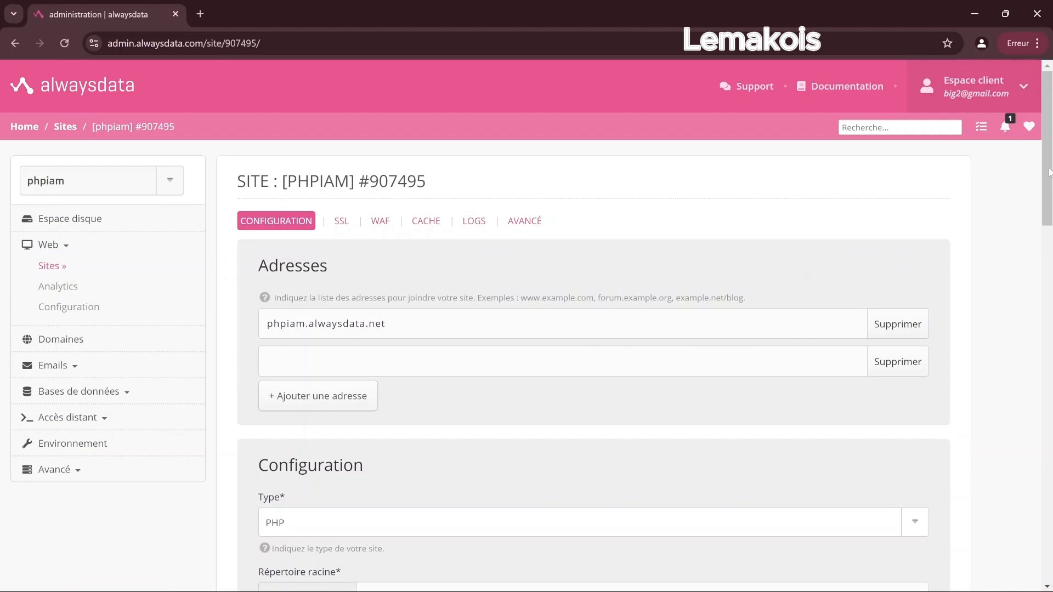
scroll(1049, 172, "down", 2)
scroll(1044, 271, "down", 7)
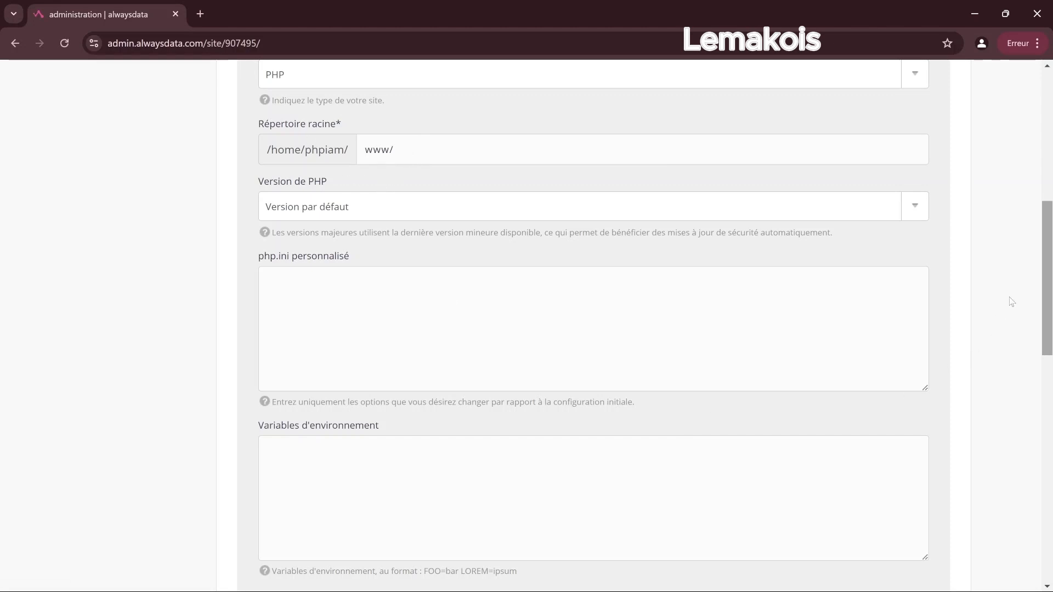
left_click_drag(1048, 277, 1046, 324)
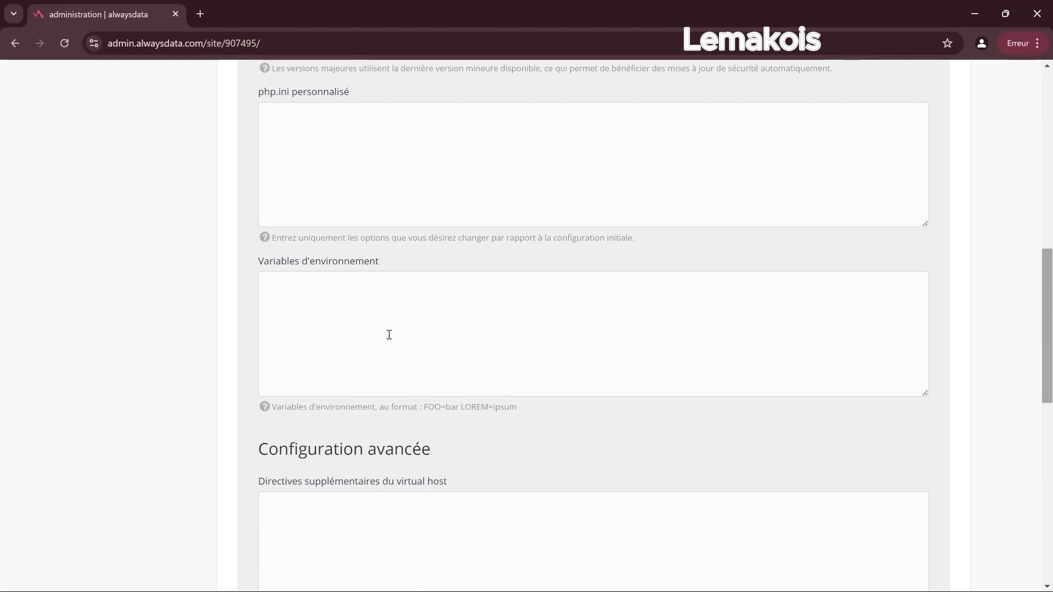
scroll(1048, 293, "down", 8)
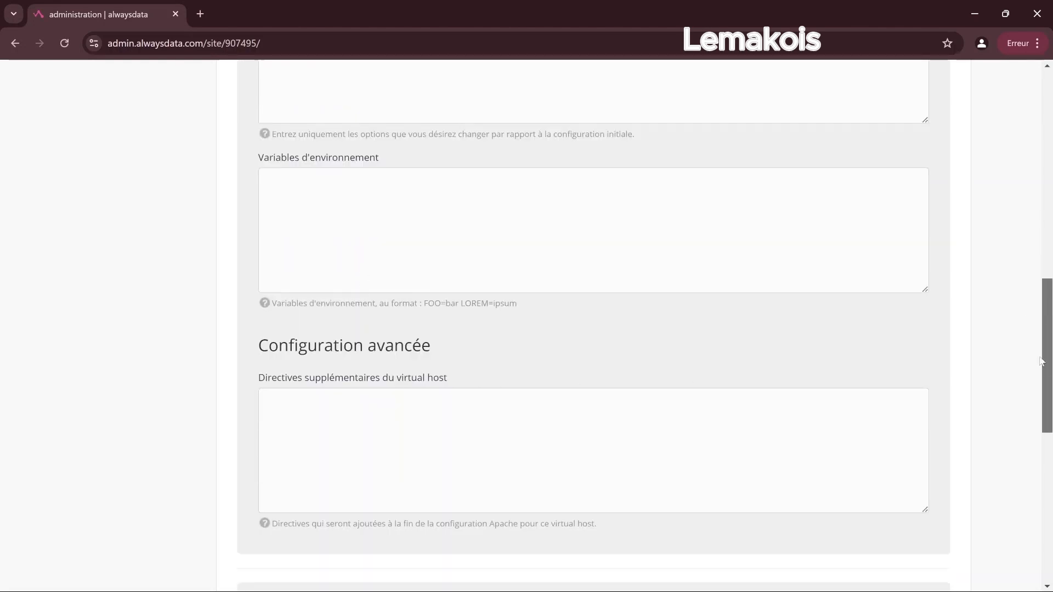
scroll(1031, 384, "up", 4)
scroll(1031, 384, "down", 4)
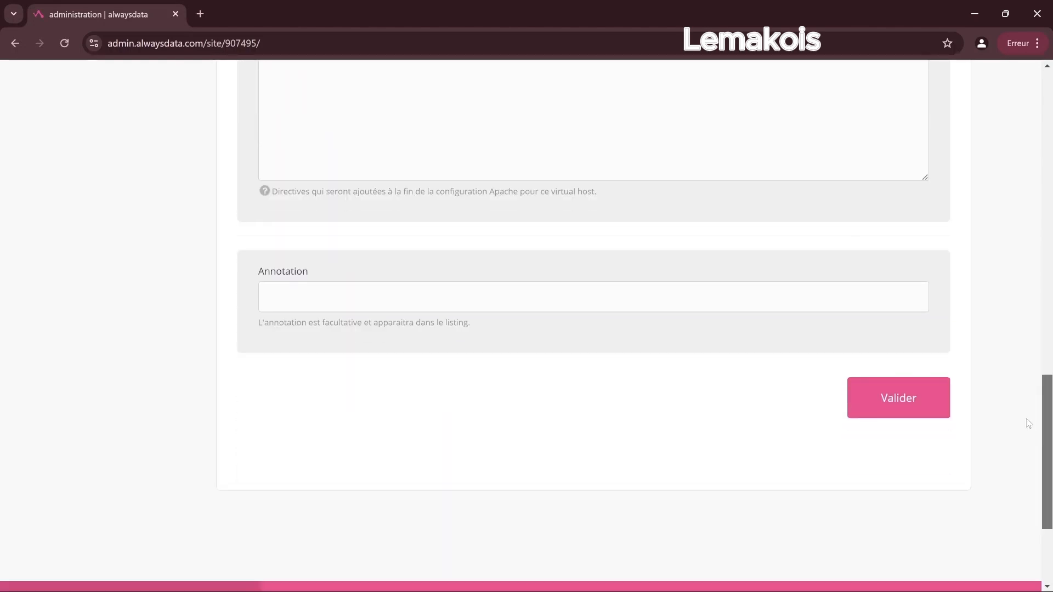
left_click(907, 390)
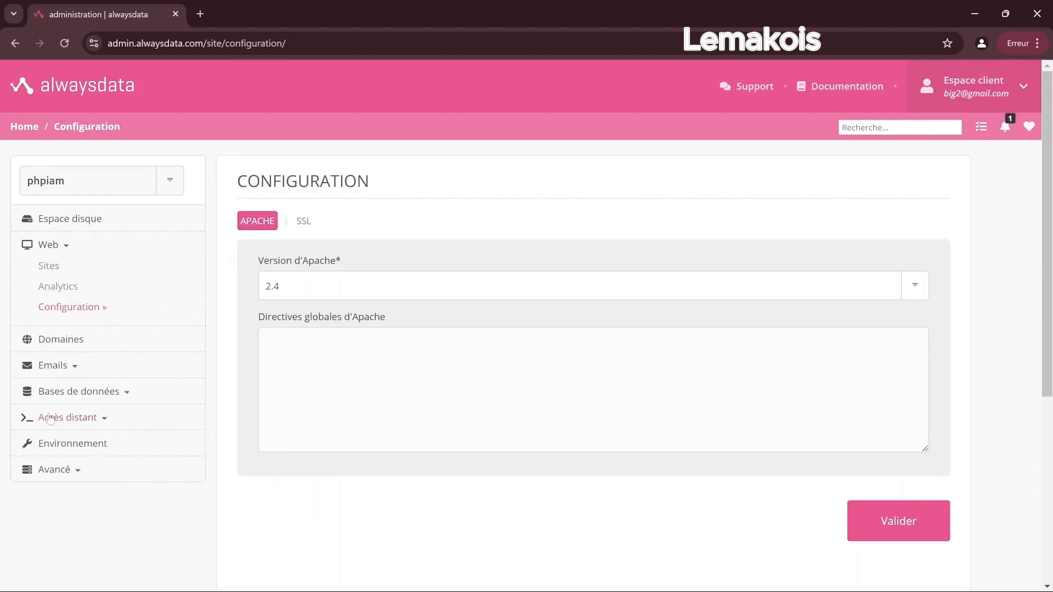
Copy the FTP host ftp-phpiam.alwaysdata.net from Accès distant > FTP, then minimize Chrome.
left_click(88, 426)
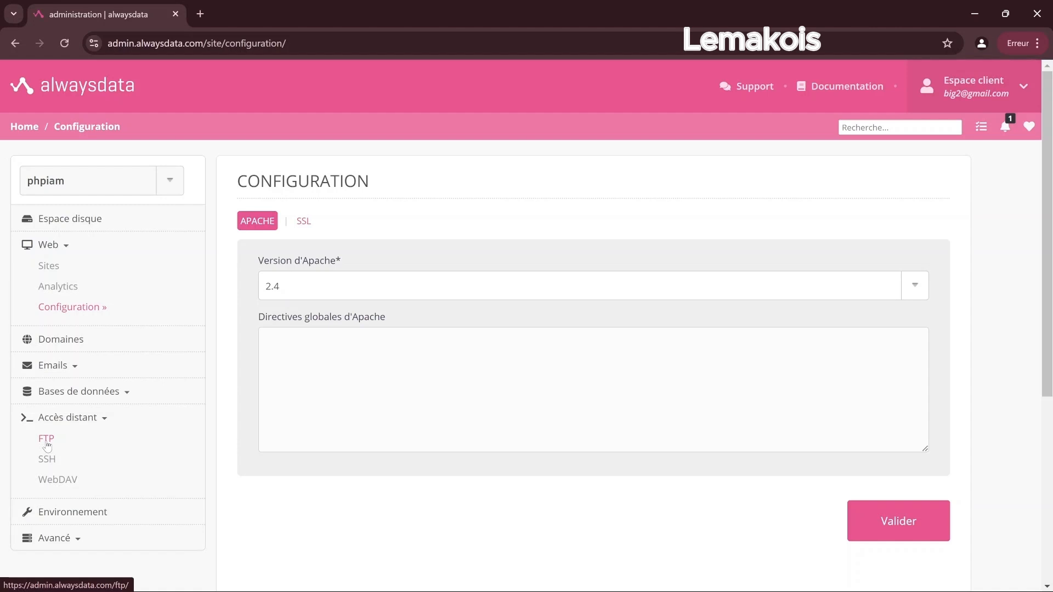
left_click(47, 441)
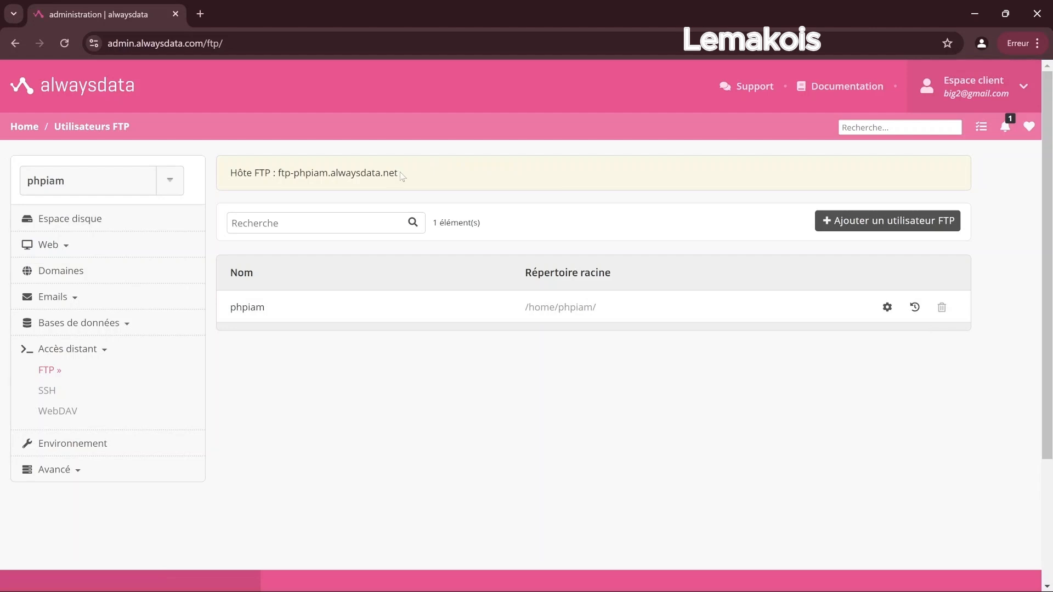
left_click_drag(395, 173, 280, 175)
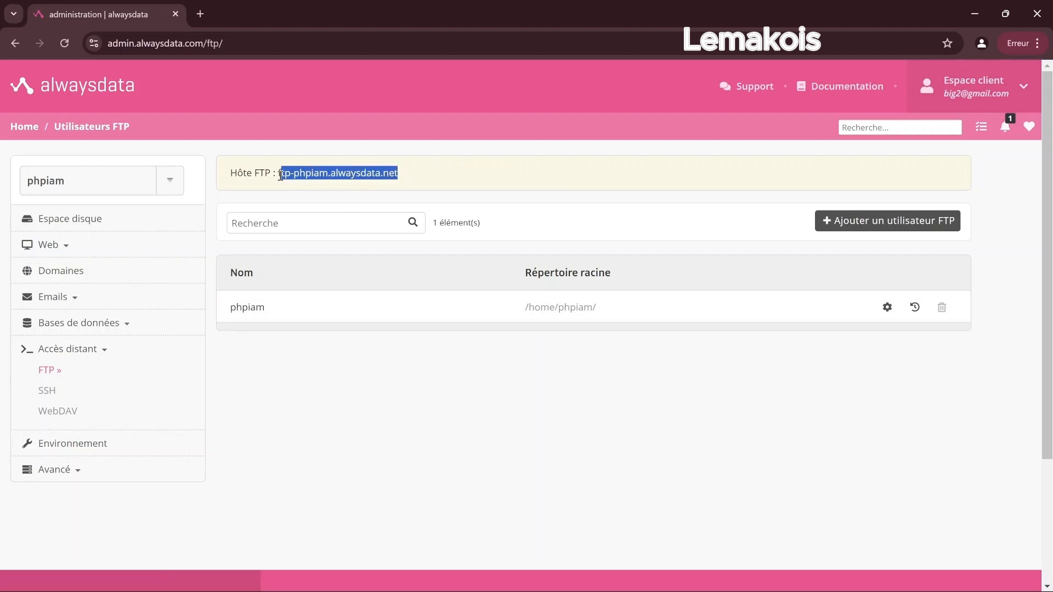
right_click(309, 177)
left_click(339, 198)
left_click(974, 14)
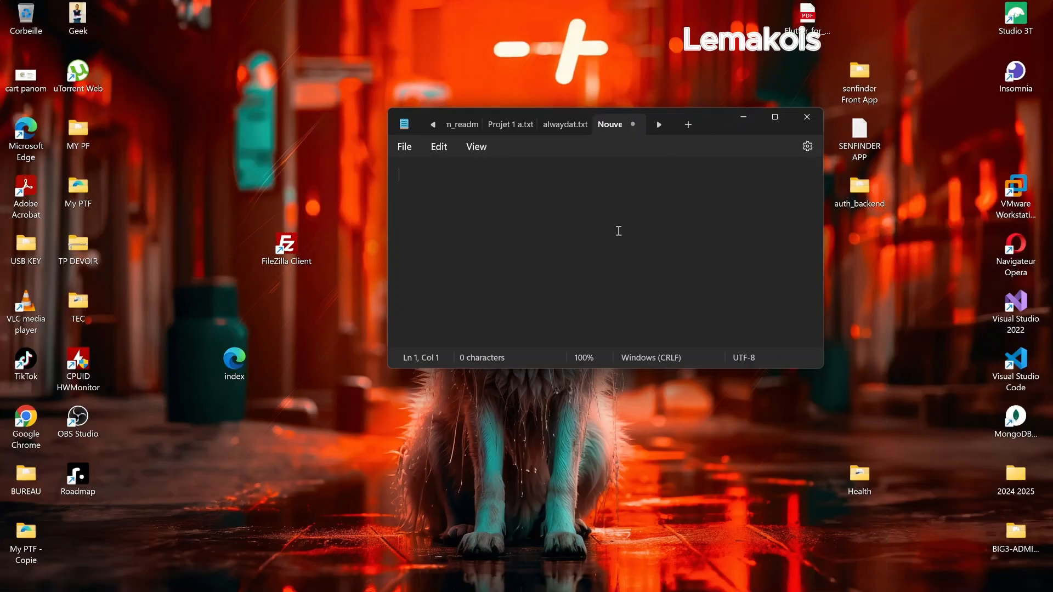
Paste the FTP host into Notepad and copy the FTP user name phpiam from Chrome.
right_click(476, 193)
left_click(530, 289)
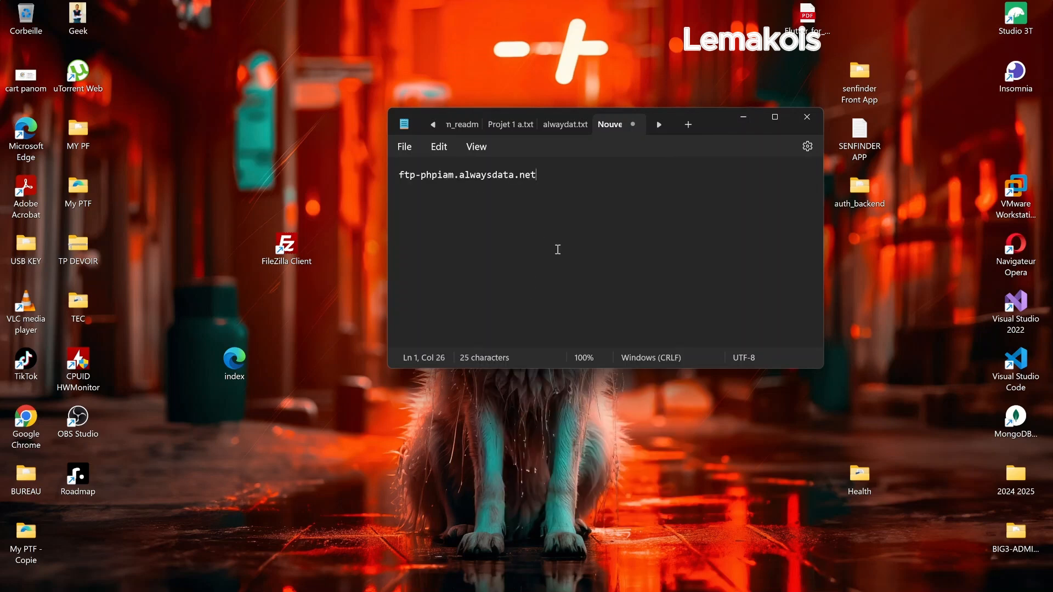
left_click(632, 579)
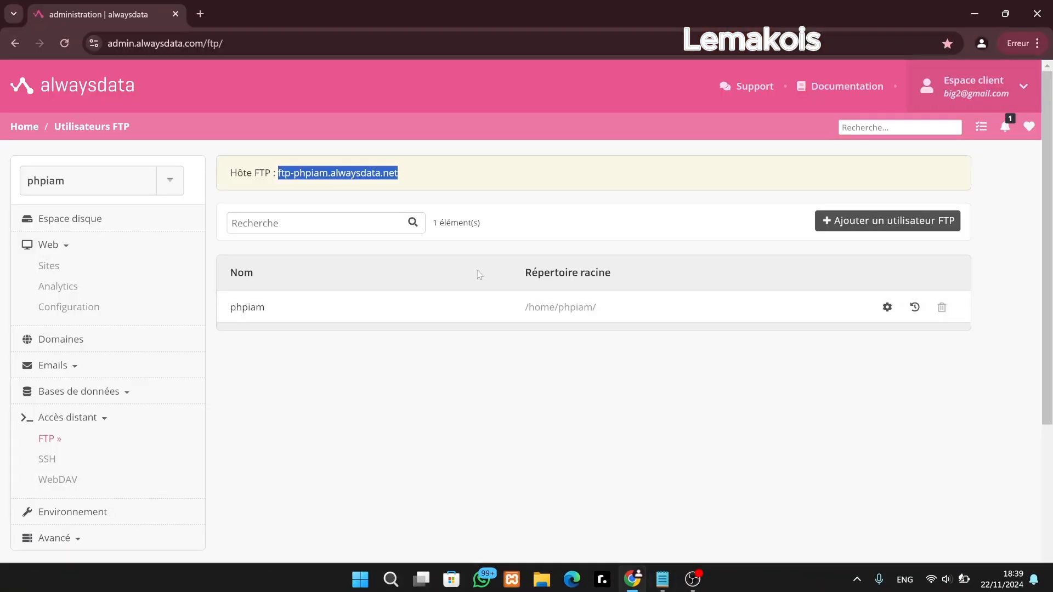
left_click_drag(265, 310, 231, 321)
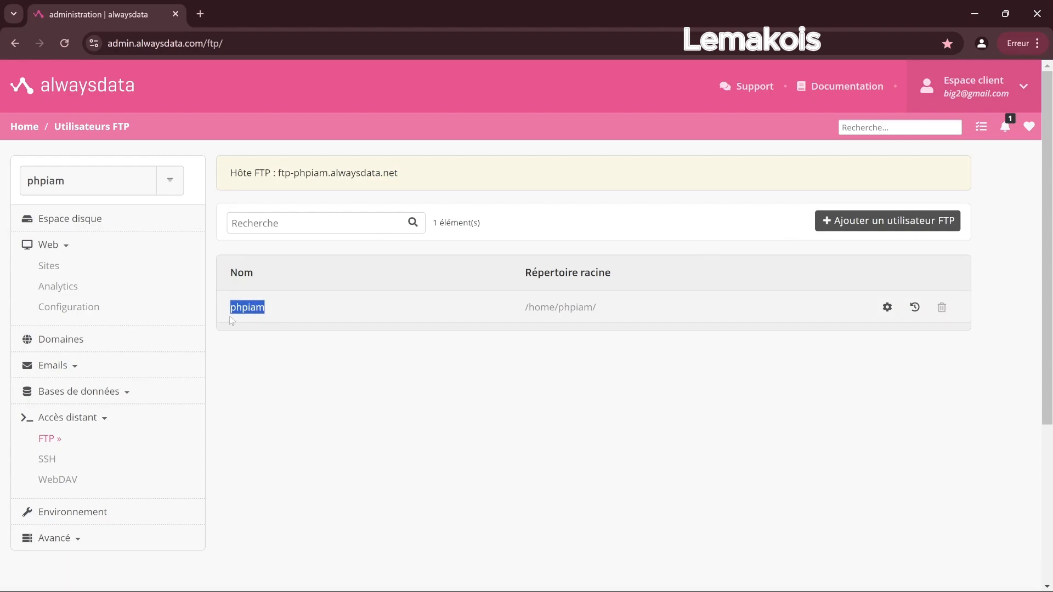
right_click(239, 309)
left_click(259, 327)
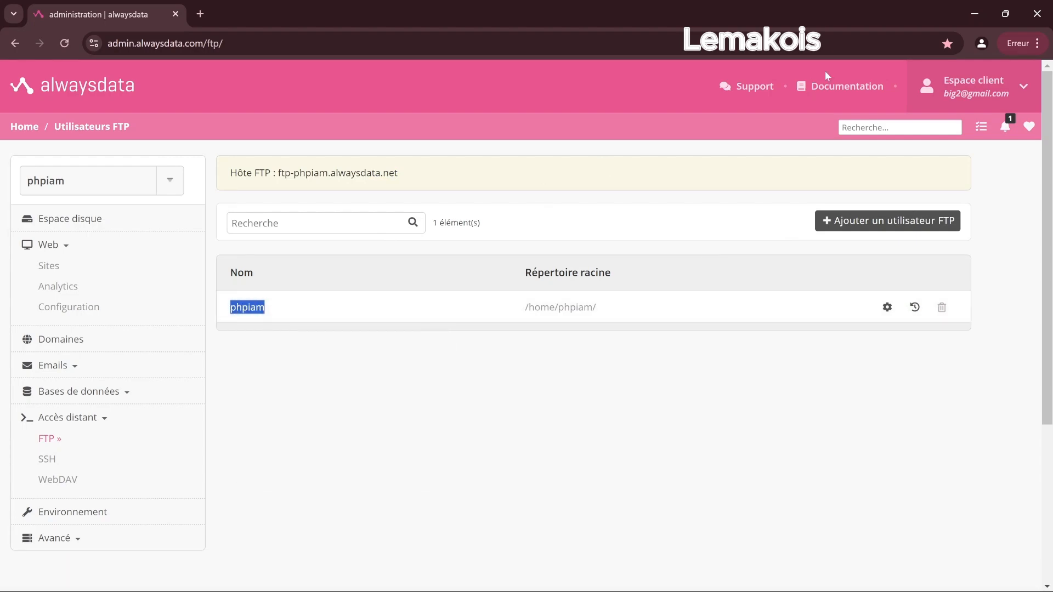
Add phpiam and a 'mdp =' line to the note, then launch FileZilla.
left_click(972, 14)
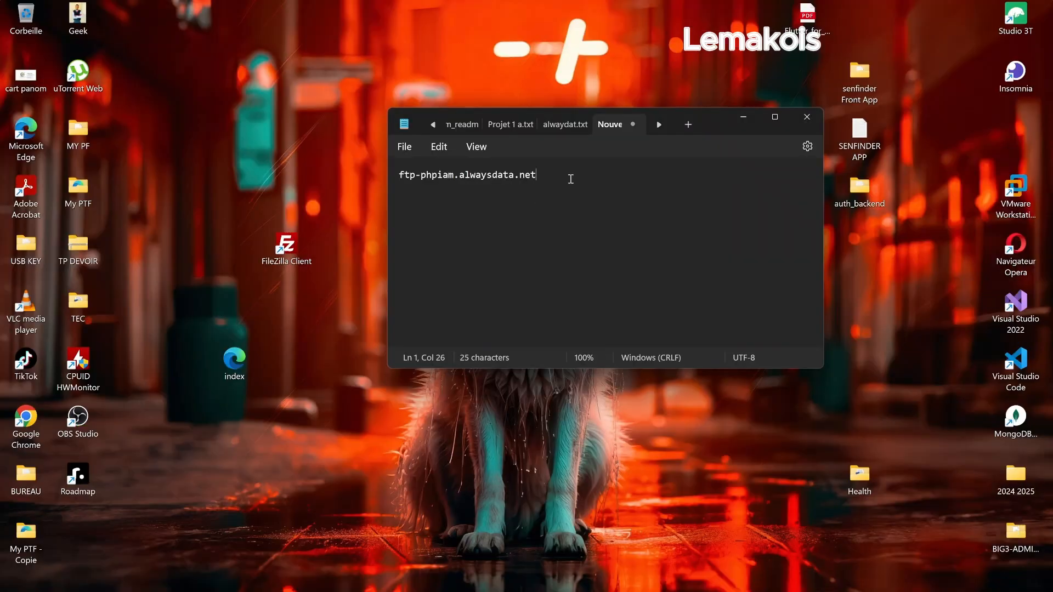
key("Return")
key("ctrl+v")
type("mdp =")
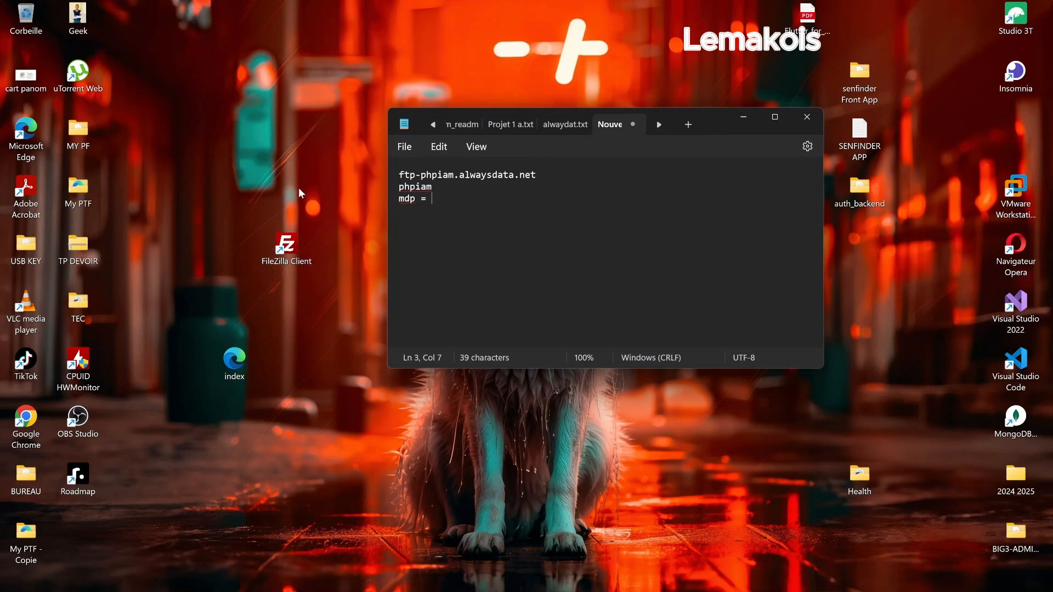
left_click(283, 248)
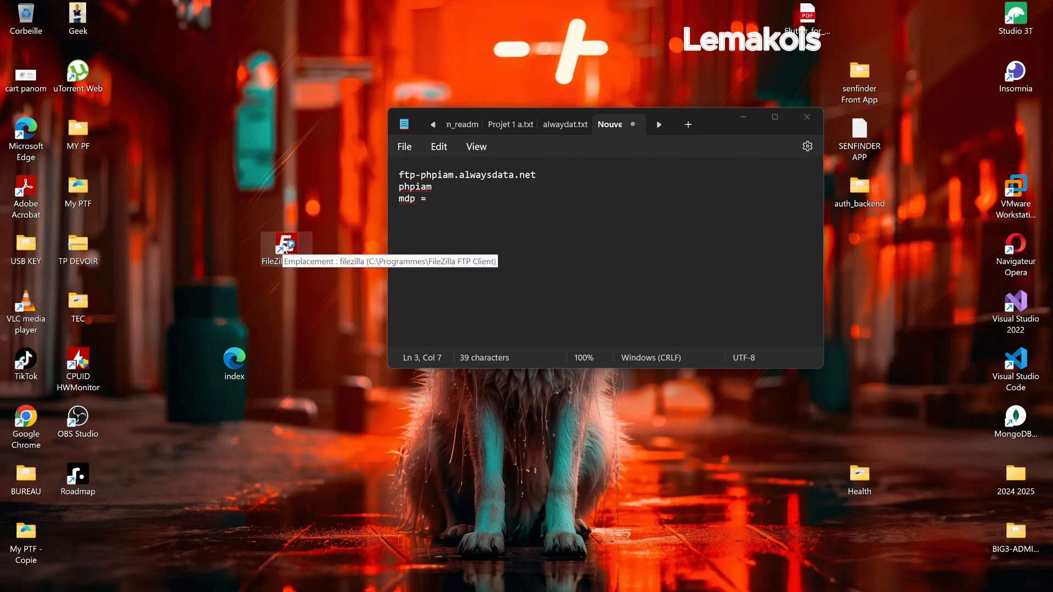
double_click(285, 248)
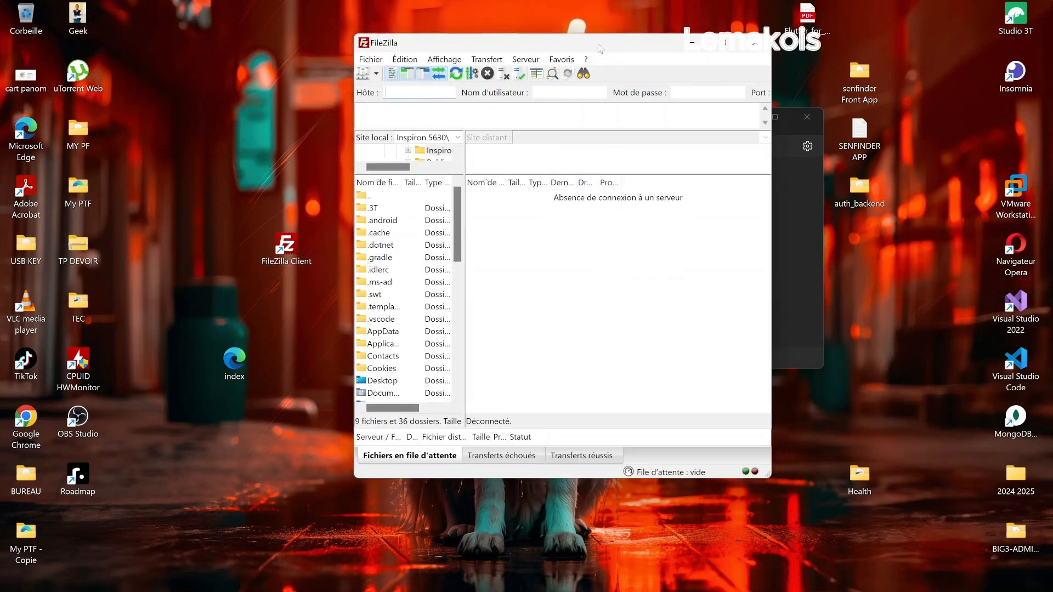
Paste ftp-phpiam.alwaysdata.net from the note into FileZilla's Hôte field.
left_click_drag(608, 46, 393, 73)
left_click(716, 134)
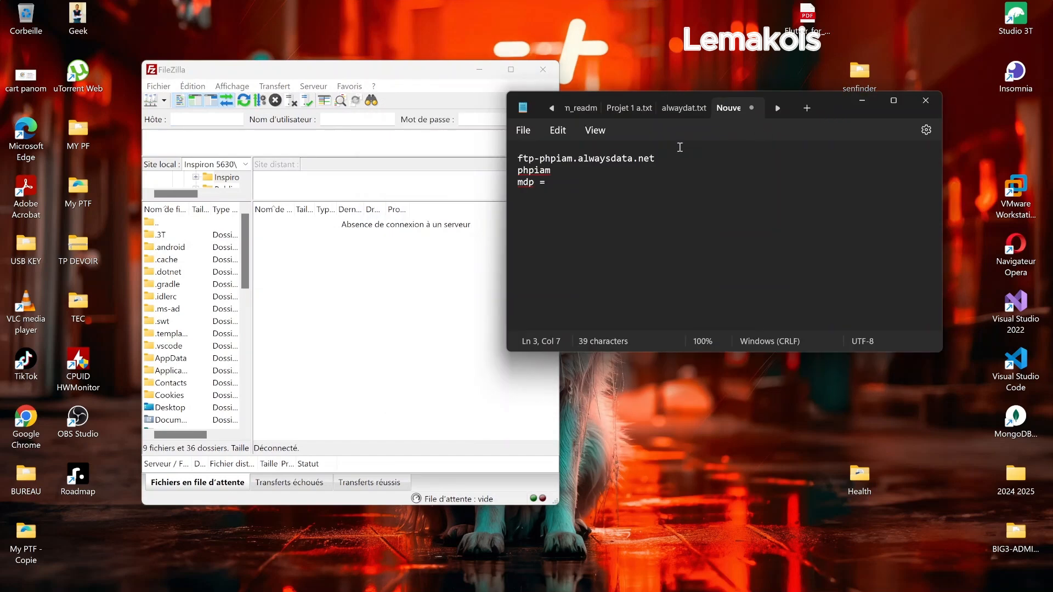
left_click_drag(656, 158, 517, 158)
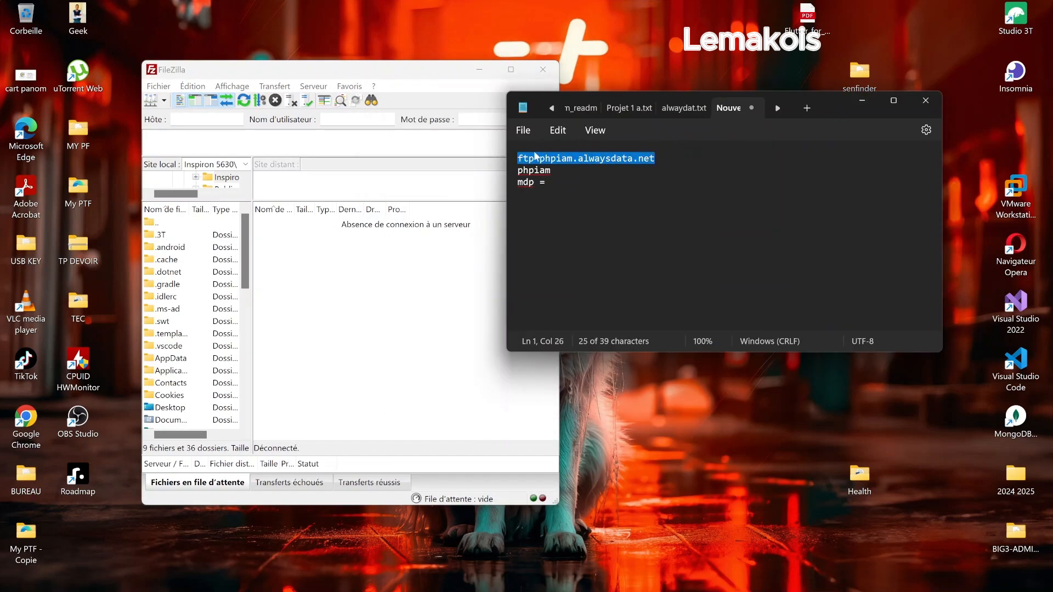
right_click(538, 158)
left_click(576, 224)
left_click(183, 119)
right_click(186, 119)
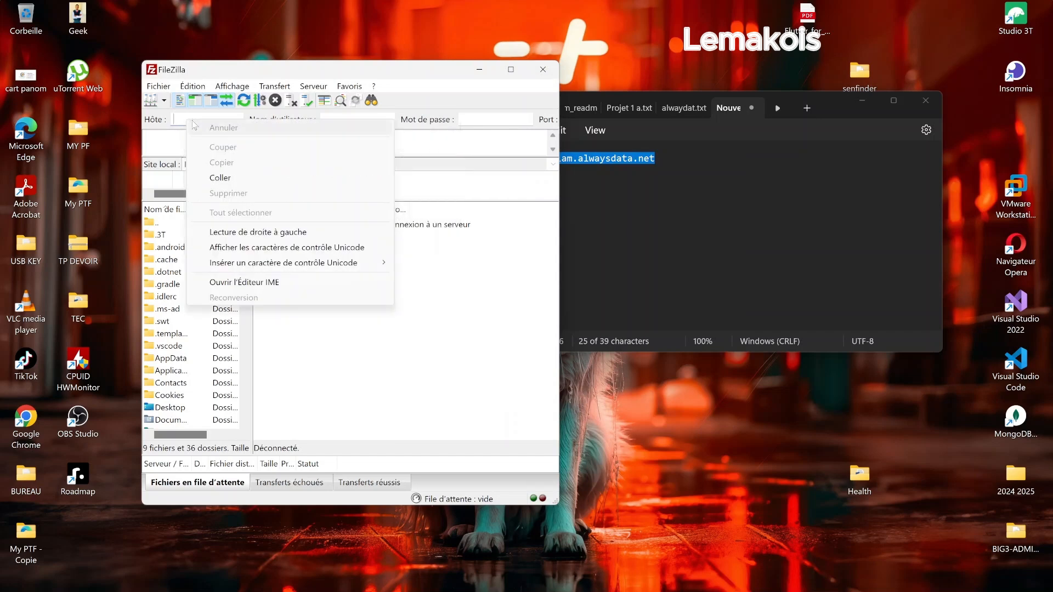
left_click(240, 182)
Paste phpiam into Nom d'utilisateur and type the account password.
left_click(650, 173)
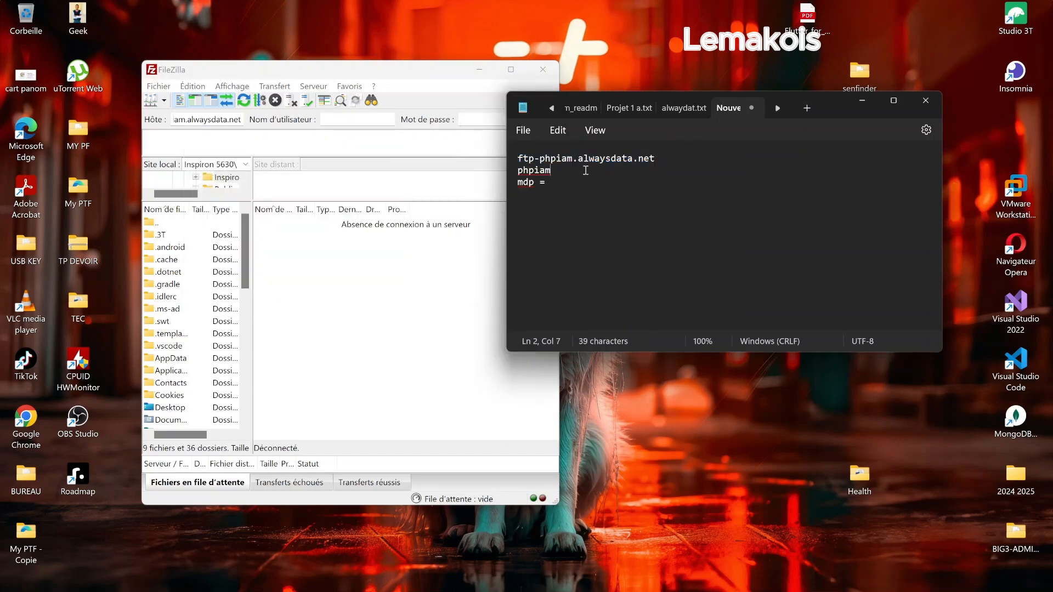
double_click(527, 170)
right_click(536, 172)
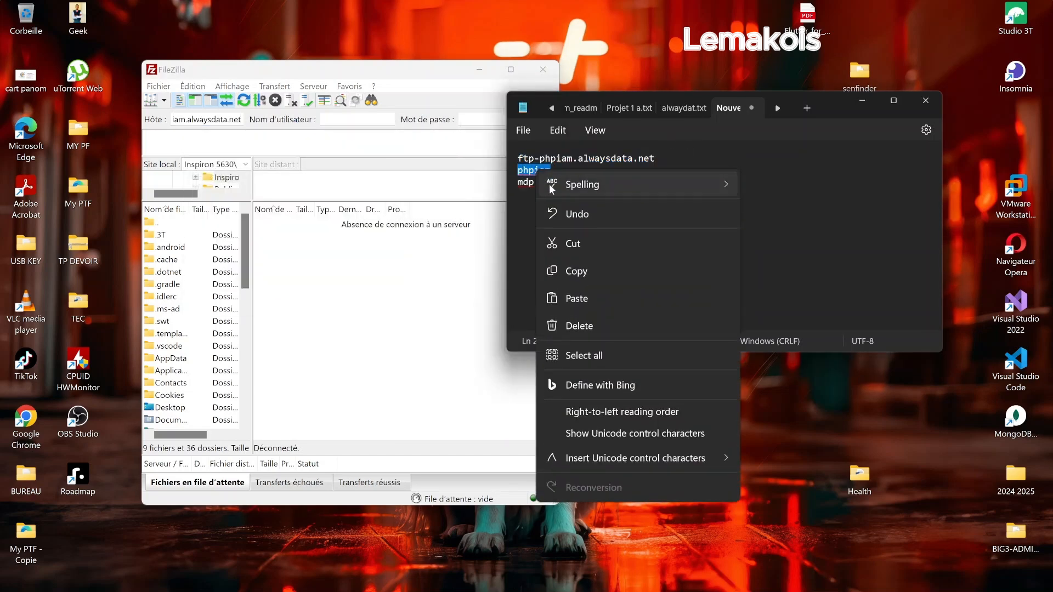
left_click(576, 270)
left_click(361, 120)
right_click(362, 120)
left_click(389, 177)
left_click(487, 118)
type("••")
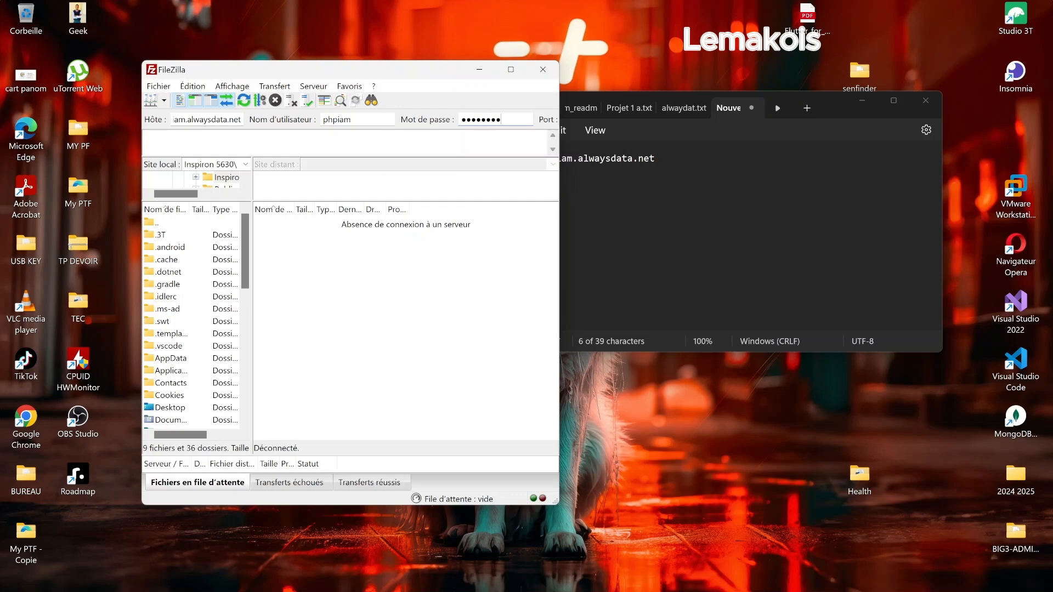
Connect FileZilla to the server, correcting the password after the 530 login error.
left_click(510, 70)
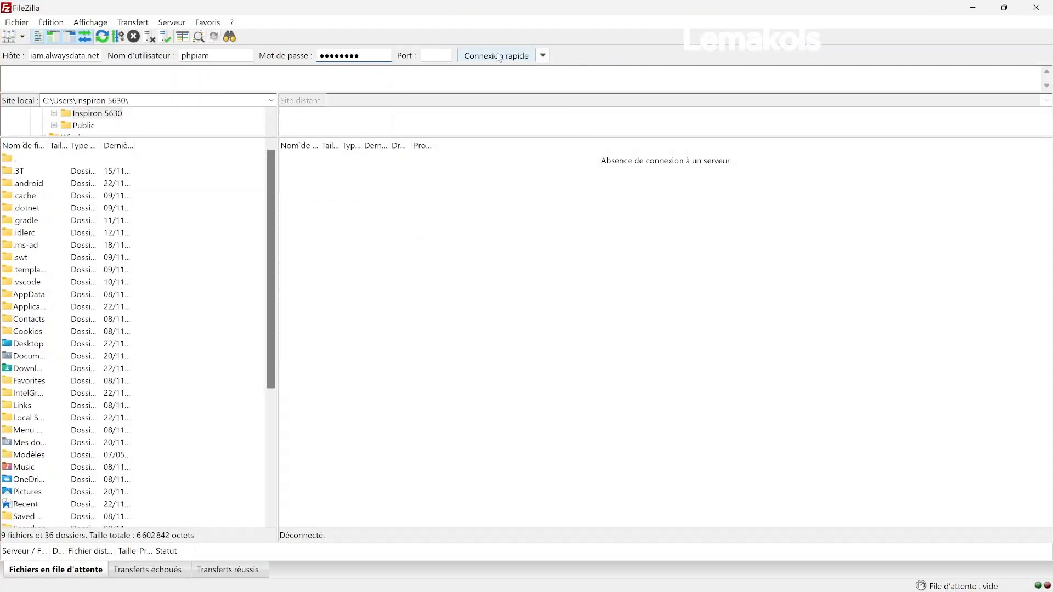
left_click(499, 56)
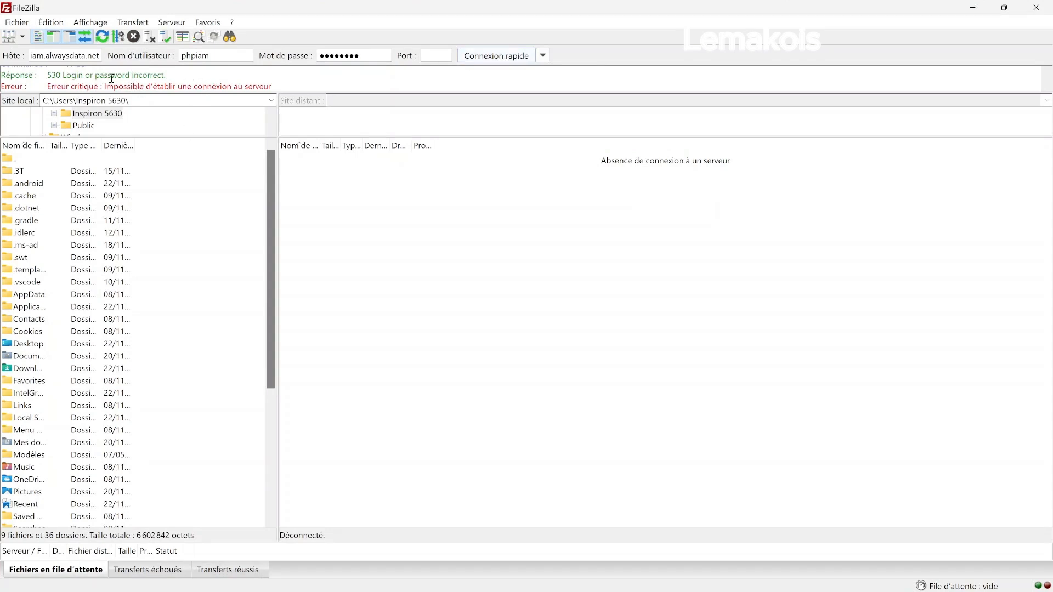
left_click_drag(268, 87, 232, 87)
left_click(364, 56)
key("BackSpace")
key("BackSpace")
key("BackSpace")
key("BackSpace")
key("BackSpace")
key("BackSpace")
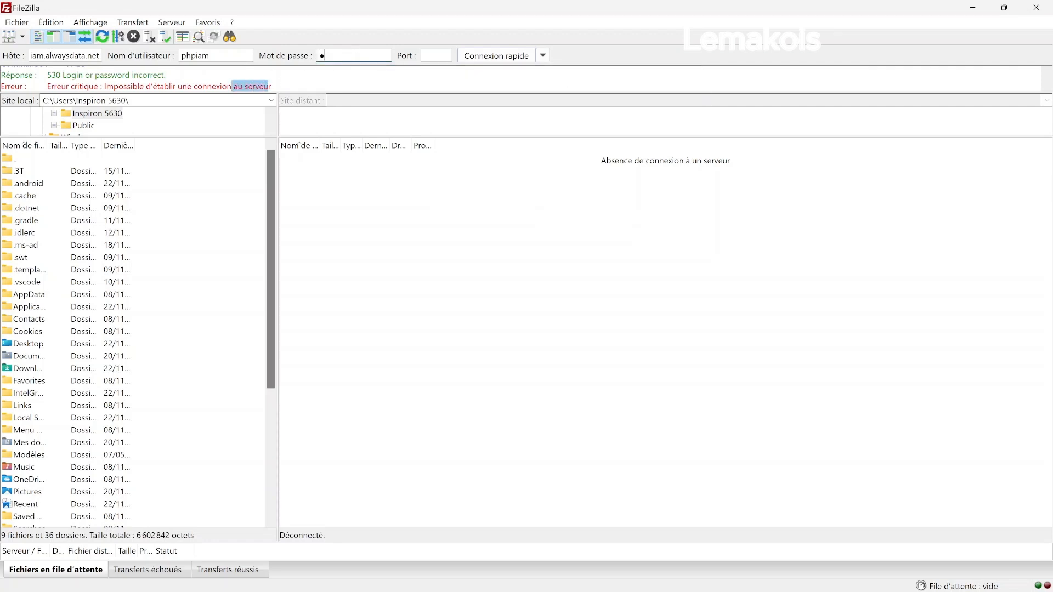
left_click(492, 58)
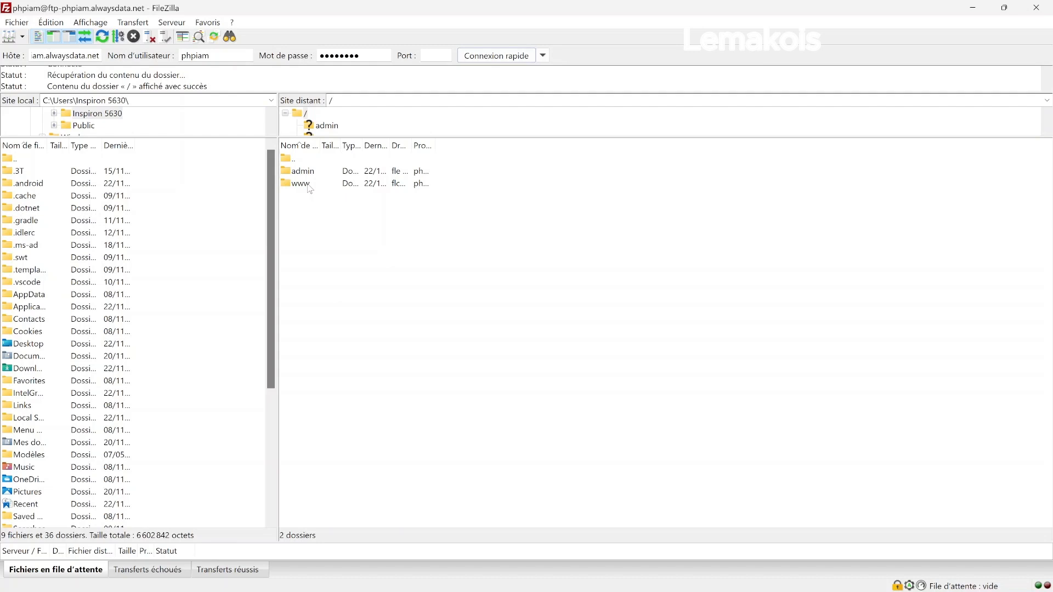
Delete index.html from the remote /www folder.
double_click(310, 189)
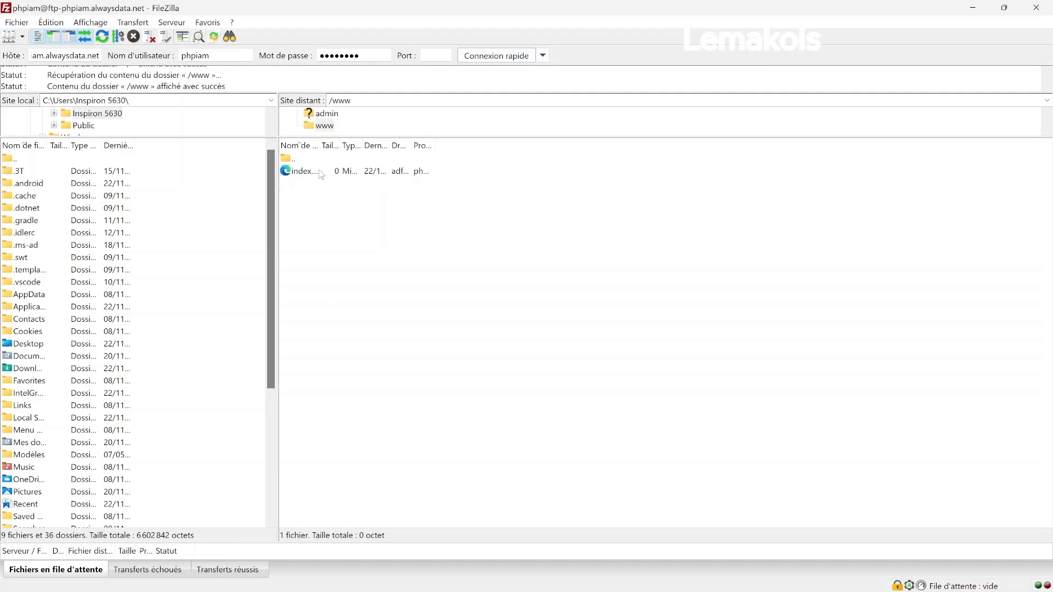
left_click(321, 173)
left_click(322, 174)
key("Escape")
key("Delete")
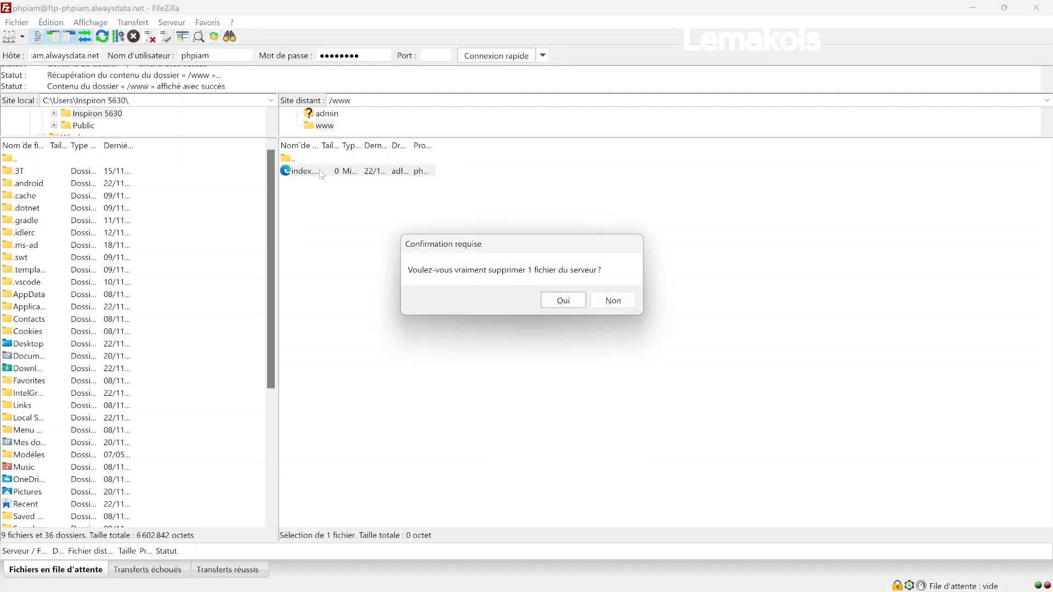
left_click(558, 306)
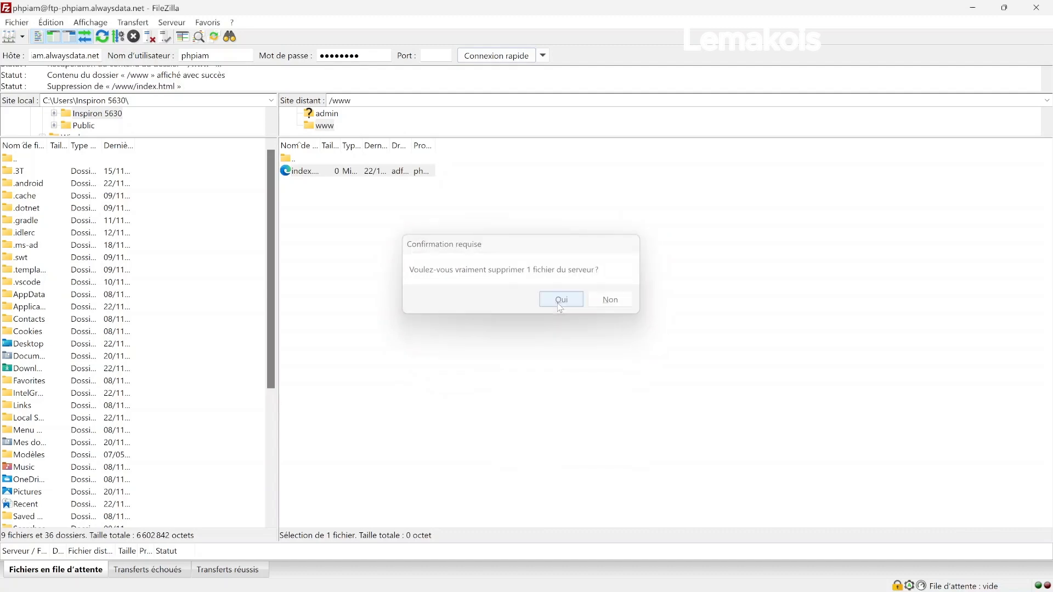
Restore FileZilla to a smaller window and minimize Notepad.
left_click_drag(730, 11, 476, 64)
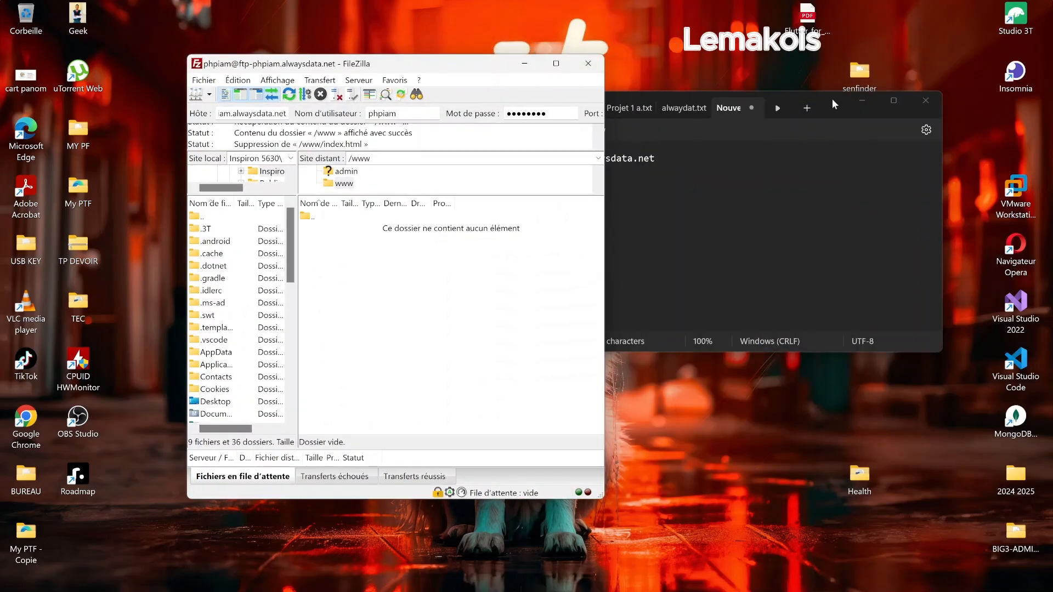
left_click(854, 104)
left_click(695, 247)
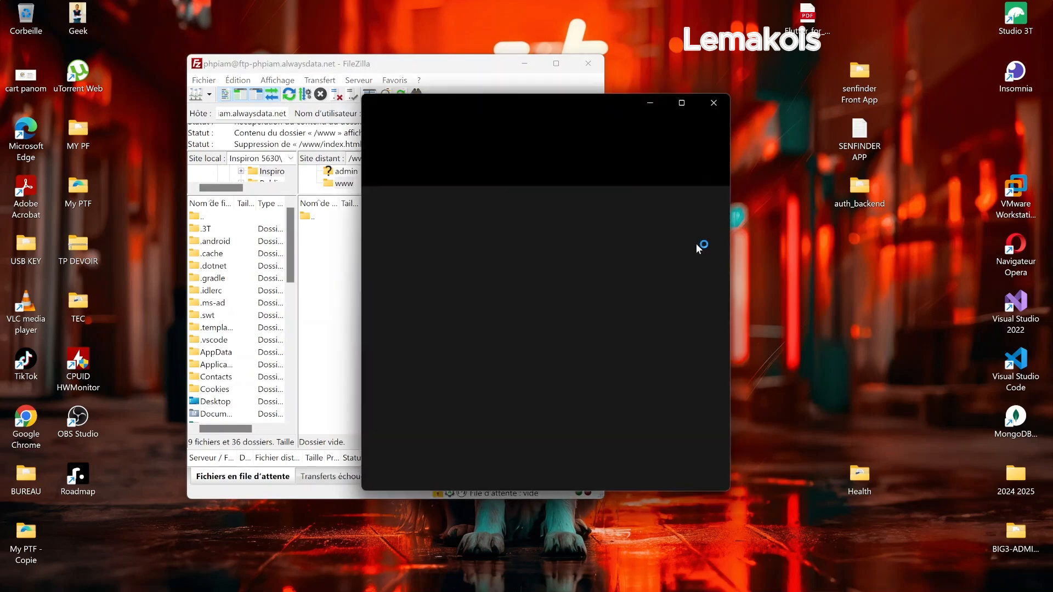
Place File Explorer beside FileZilla and open C:\xampp\htdocs\projet php, showing exo_1, exo_2, image and index.
left_click_drag(575, 104, 762, 94)
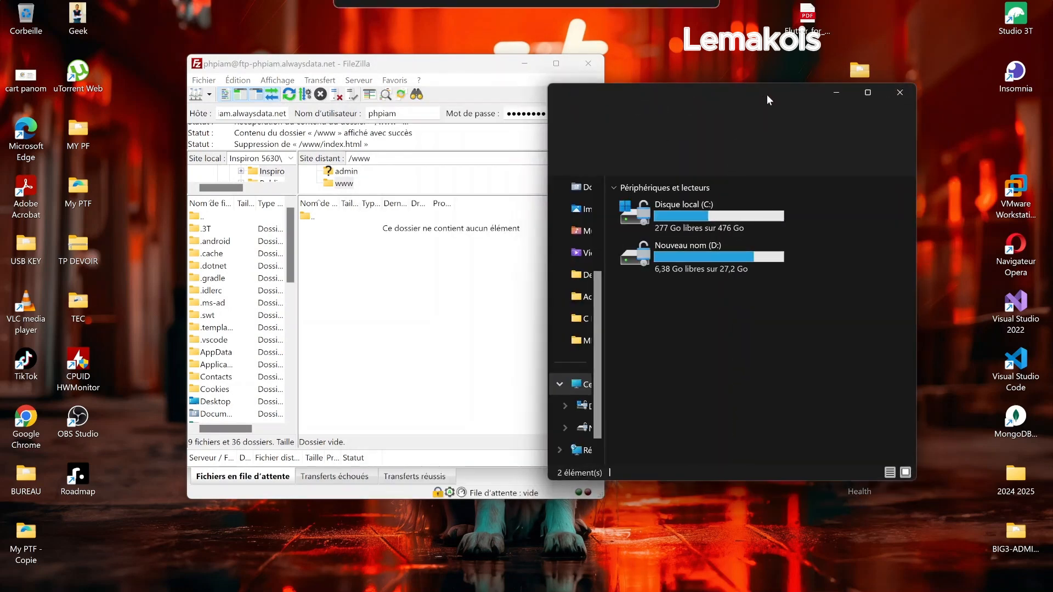
double_click(690, 215)
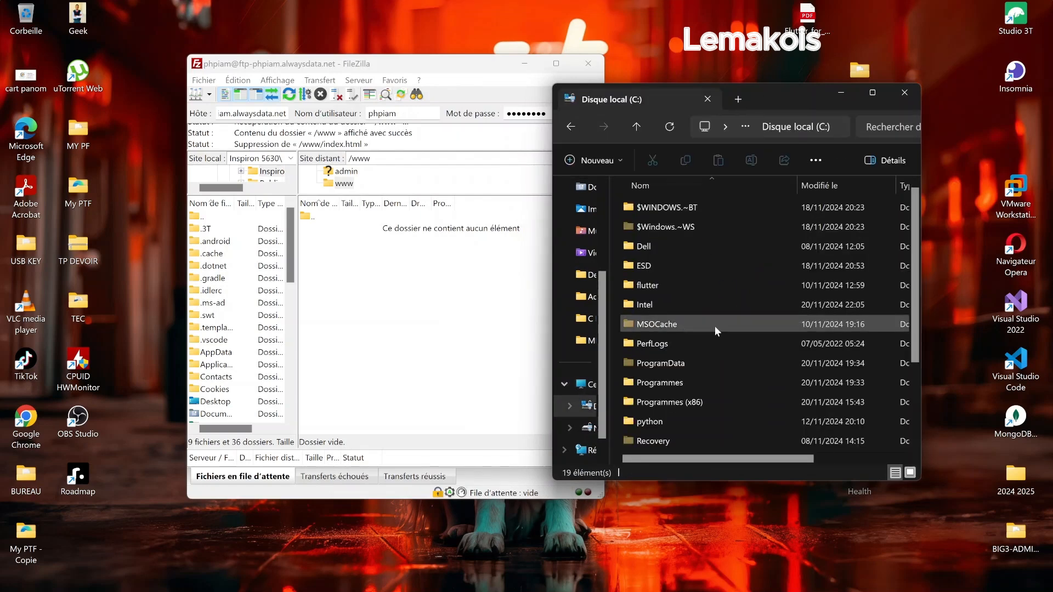
scroll(921, 284, "down", 2)
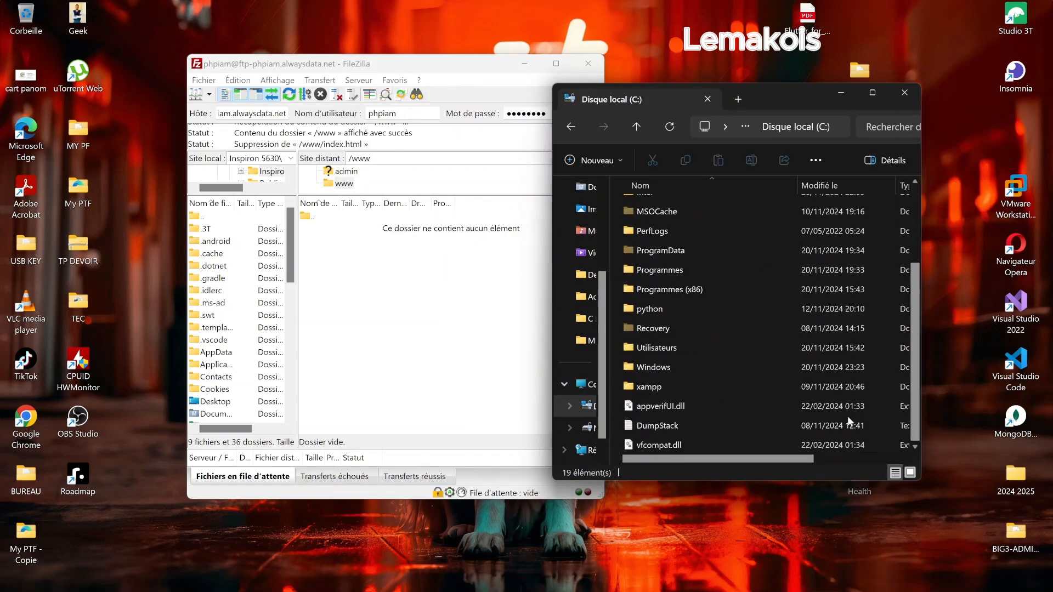
left_click(712, 393)
double_click(712, 393)
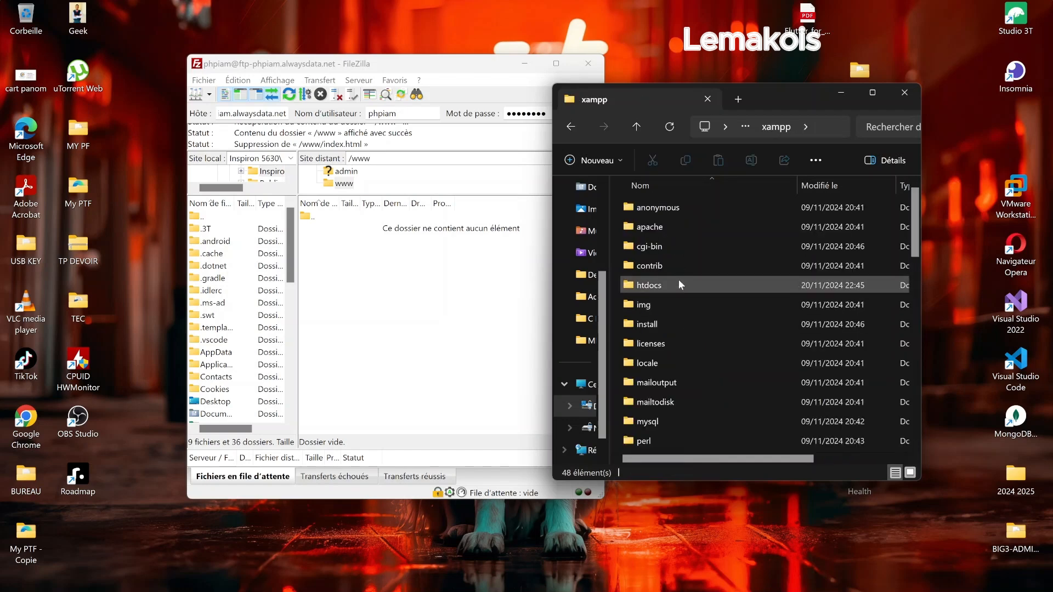
double_click(680, 282)
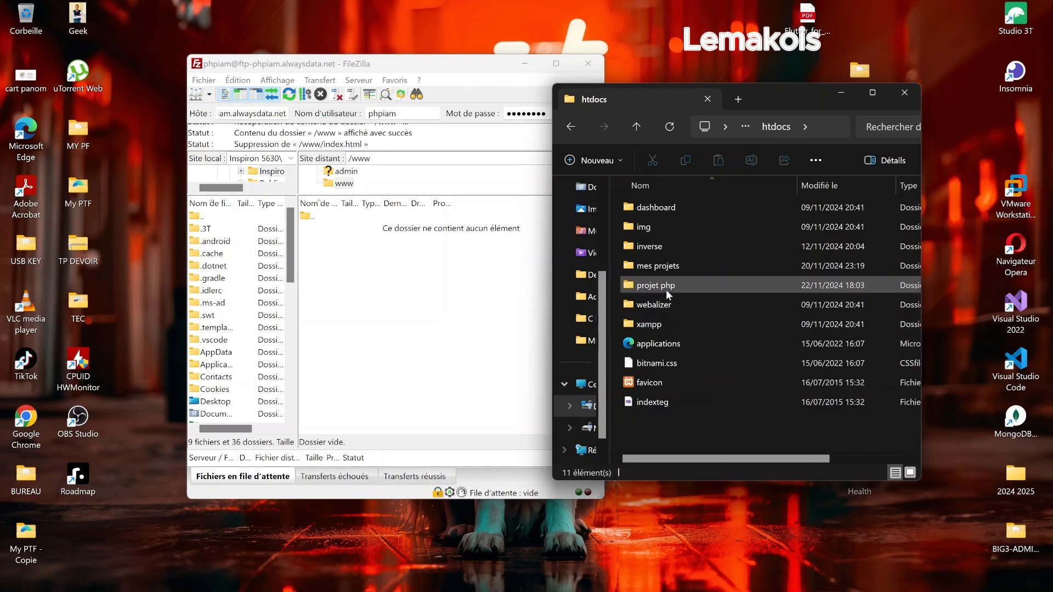
double_click(671, 285)
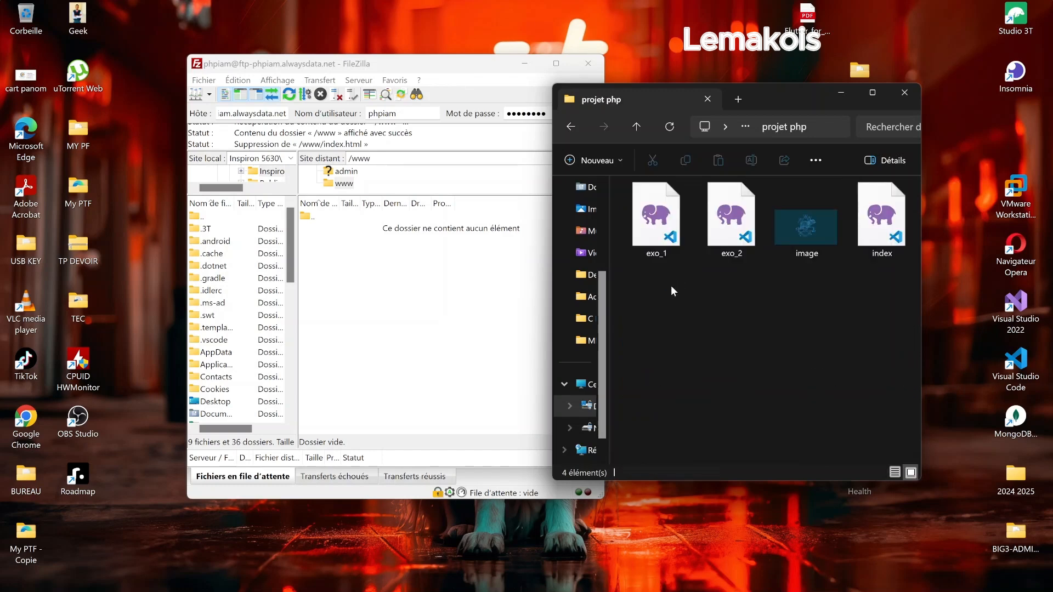
key("alt+Left")
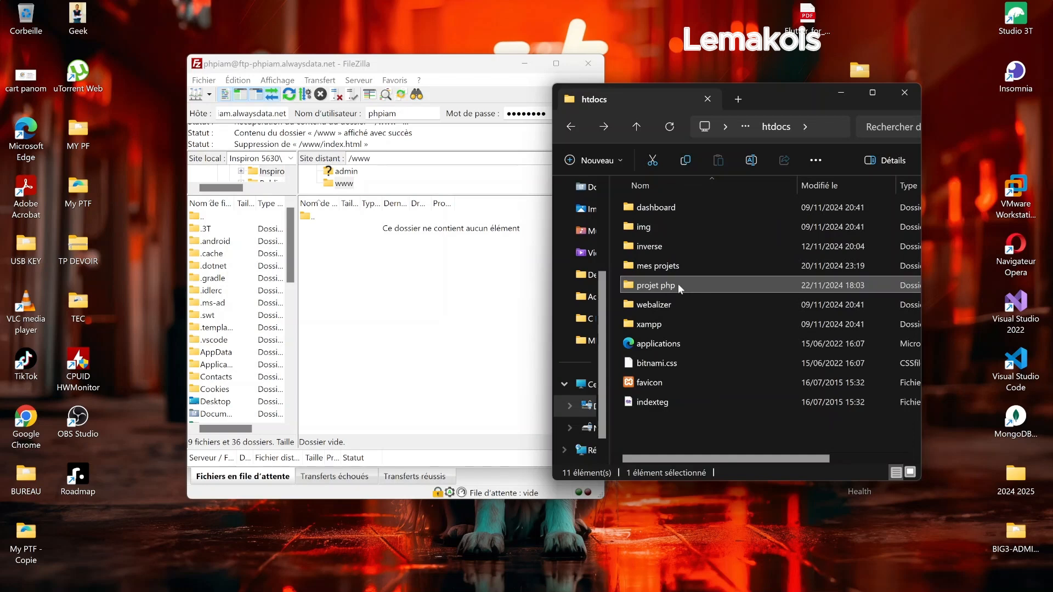
double_click(678, 285)
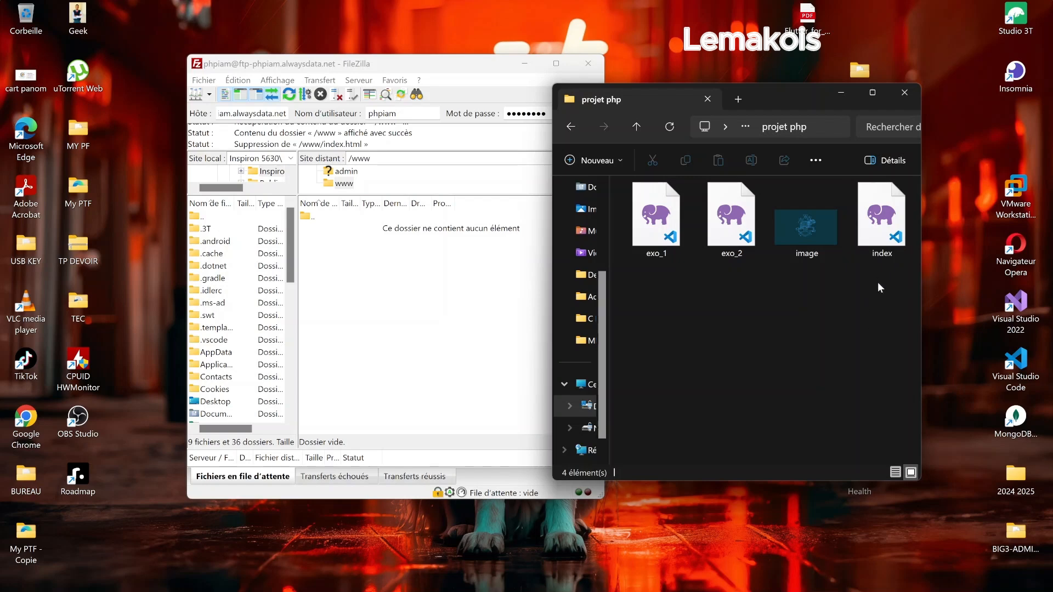
Check index's properties, then drag exo_1, exo_2, image and index into the remote /www folder.
left_click(883, 230)
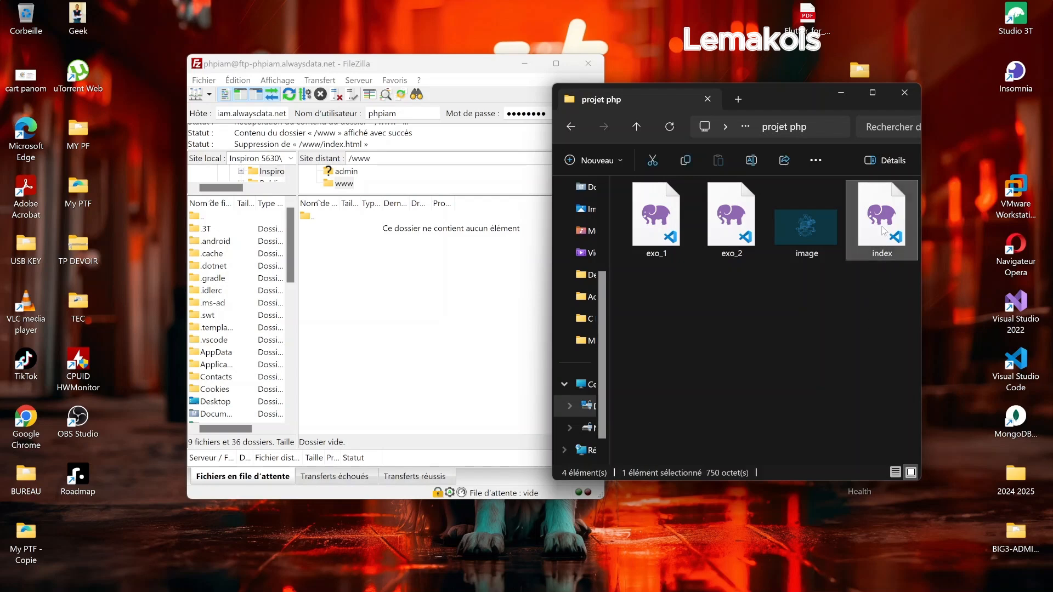
right_click(883, 230)
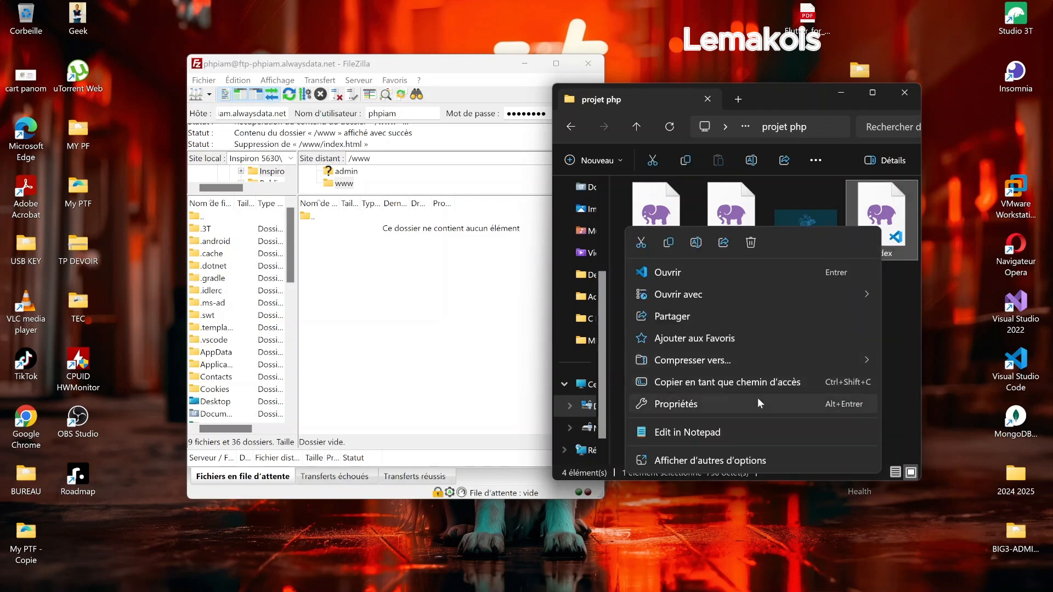
left_click(758, 398)
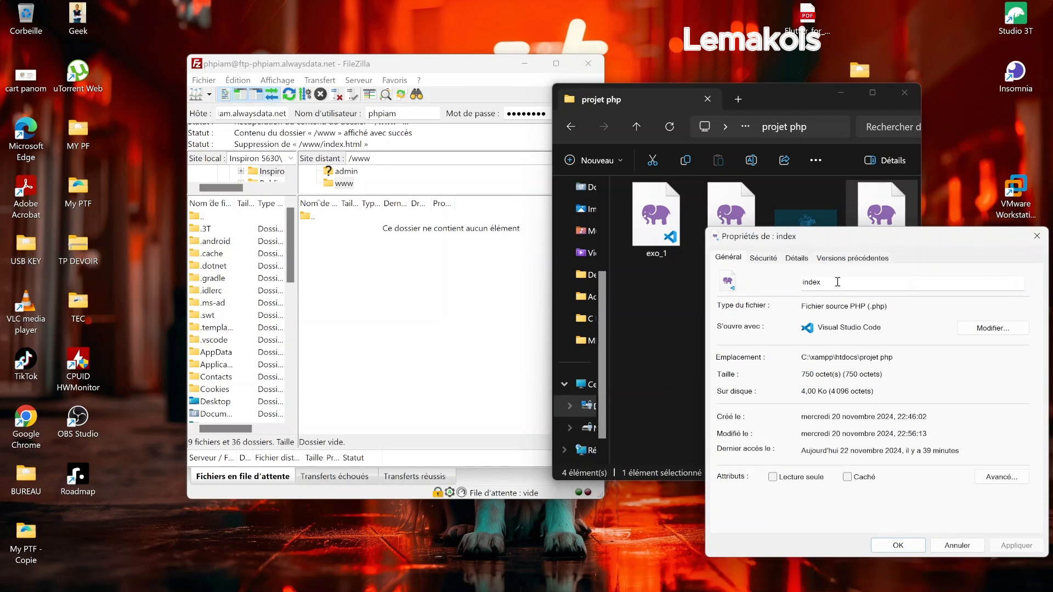
key("Escape")
left_click_drag(883, 268, 642, 181)
left_click_drag(481, 272, 446, 272)
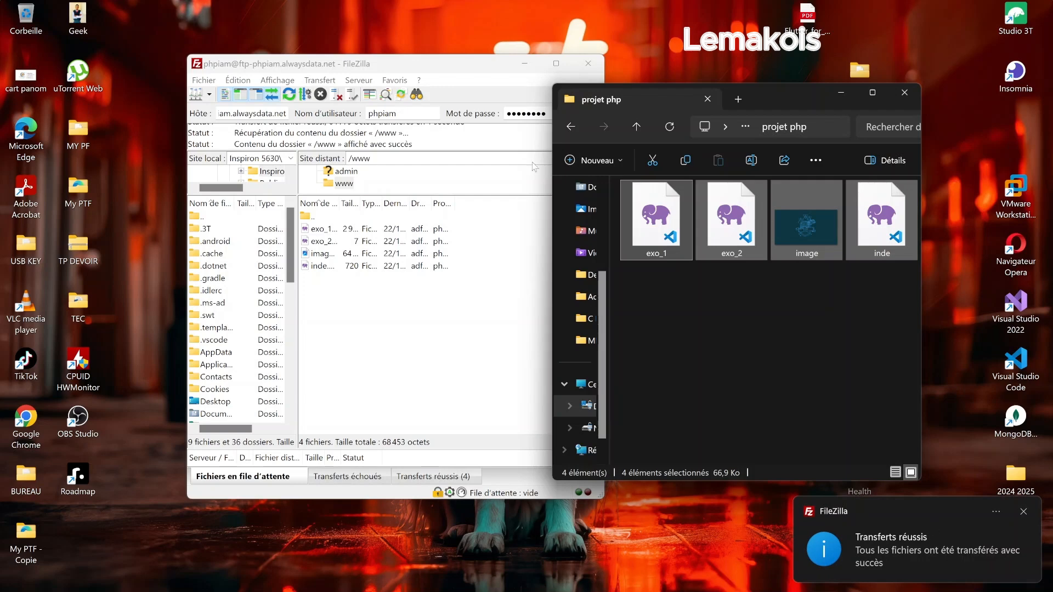
Open phpiam.alwaysdata.net from Web > Sites, note the 403 Forbidden error, and minimize Chrome.
left_click(617, 577)
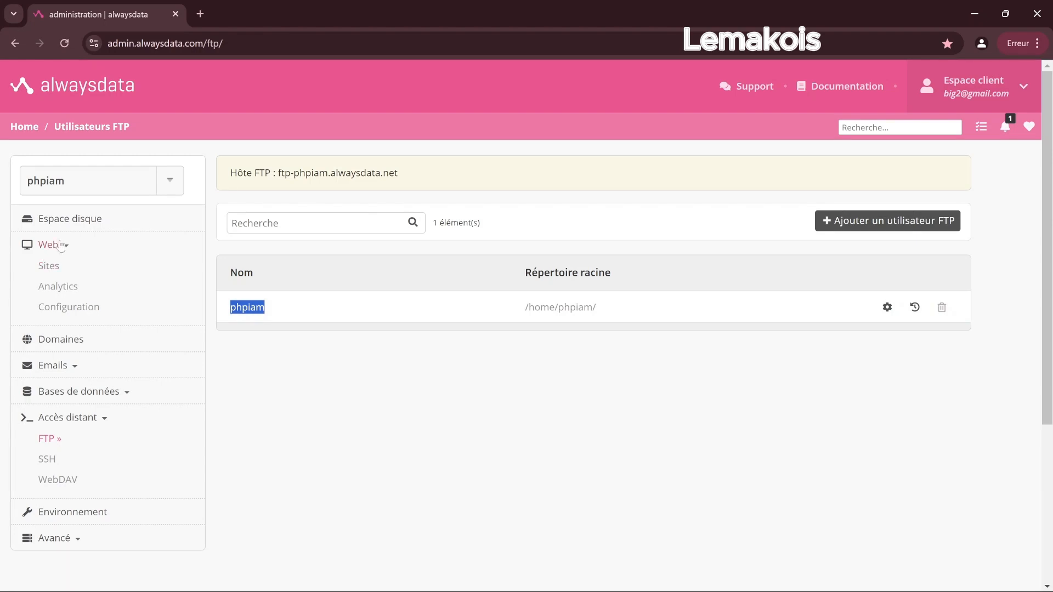
left_click(54, 268)
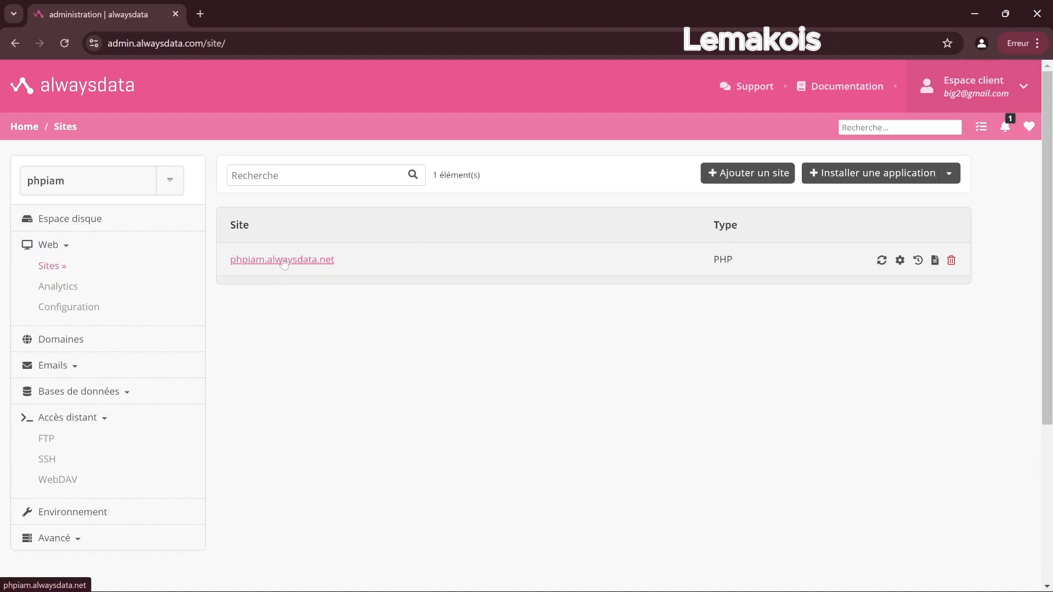
left_click(283, 263)
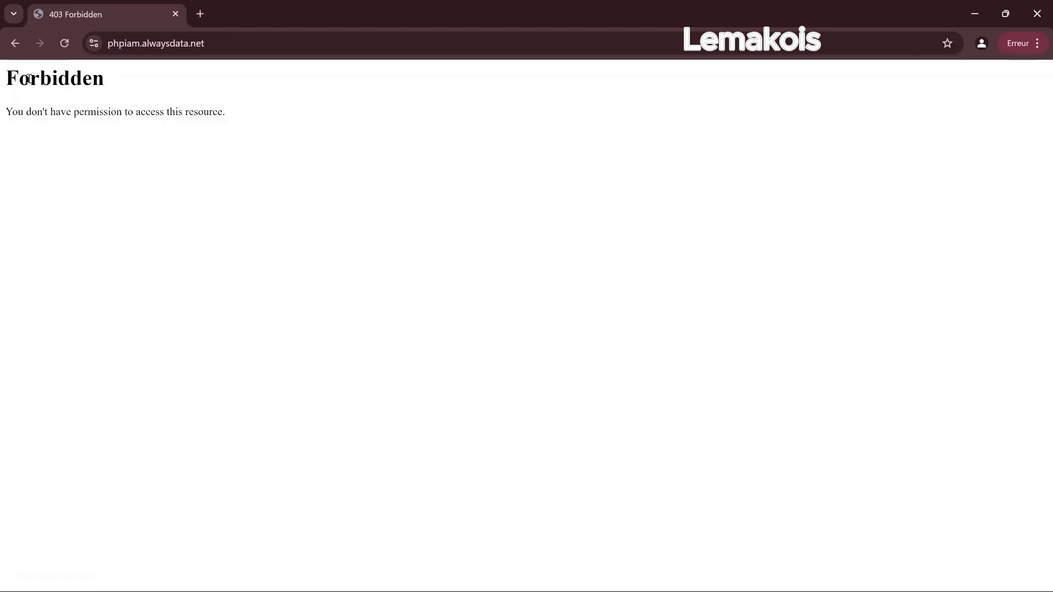
left_click_drag(7, 77, 223, 134)
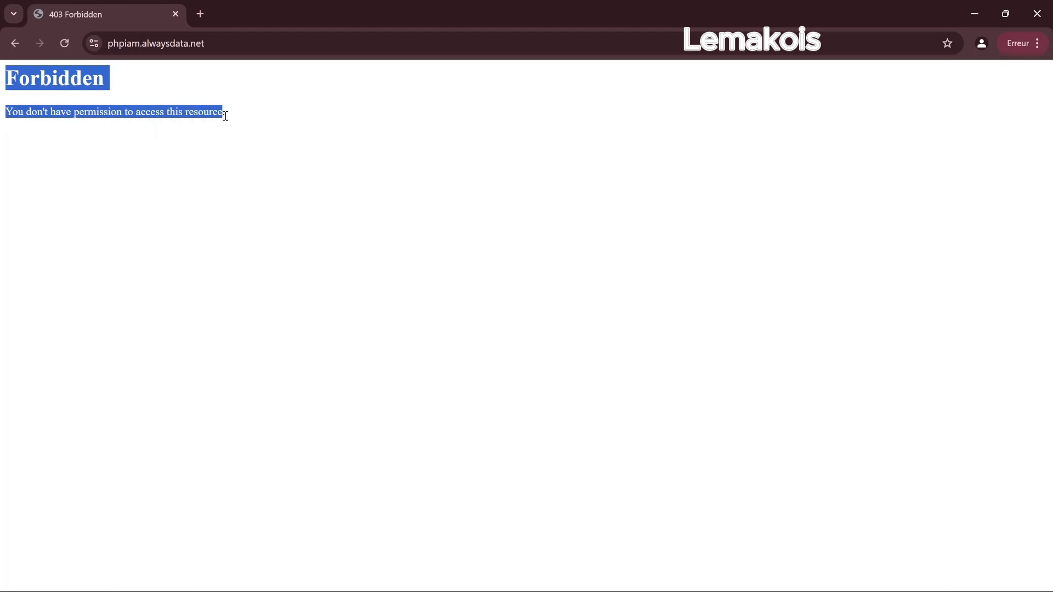
left_click(228, 119)
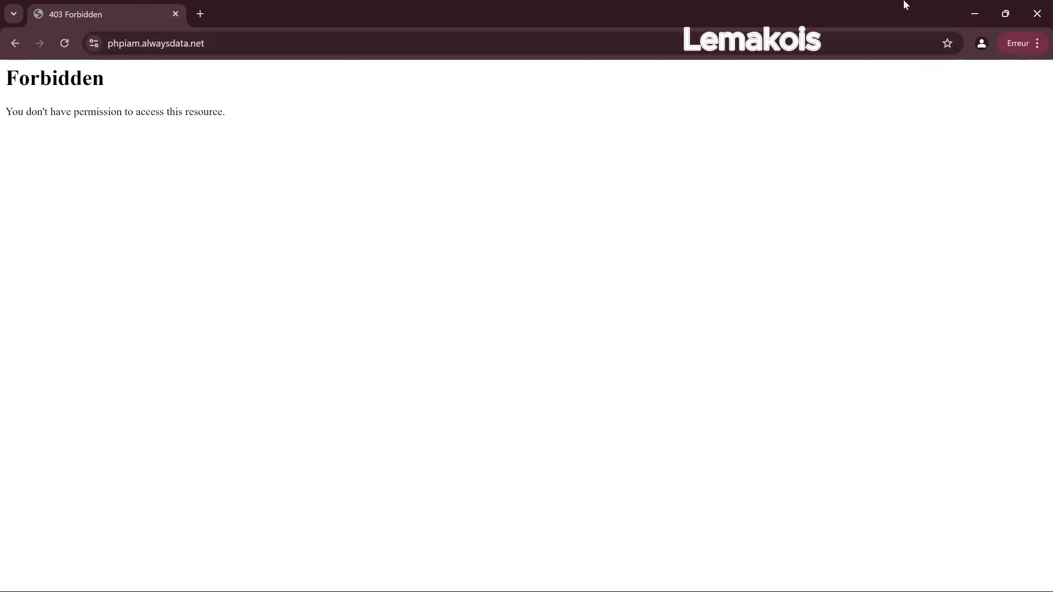
left_click(973, 14)
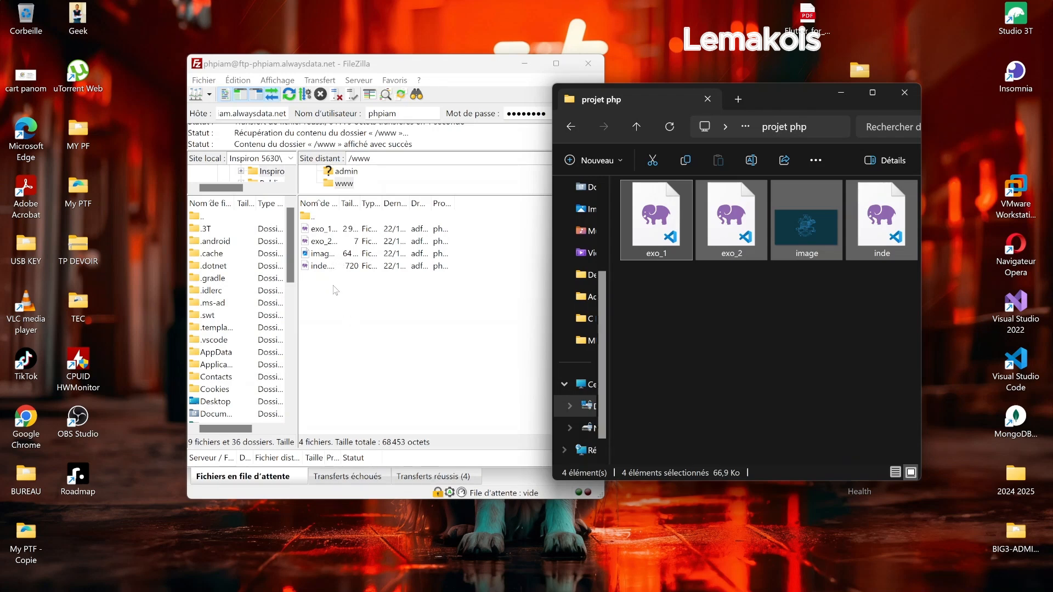
Fix the remote file name inde.php to index.php by inserting the missing 'x'.
left_click(320, 266)
right_click(320, 266)
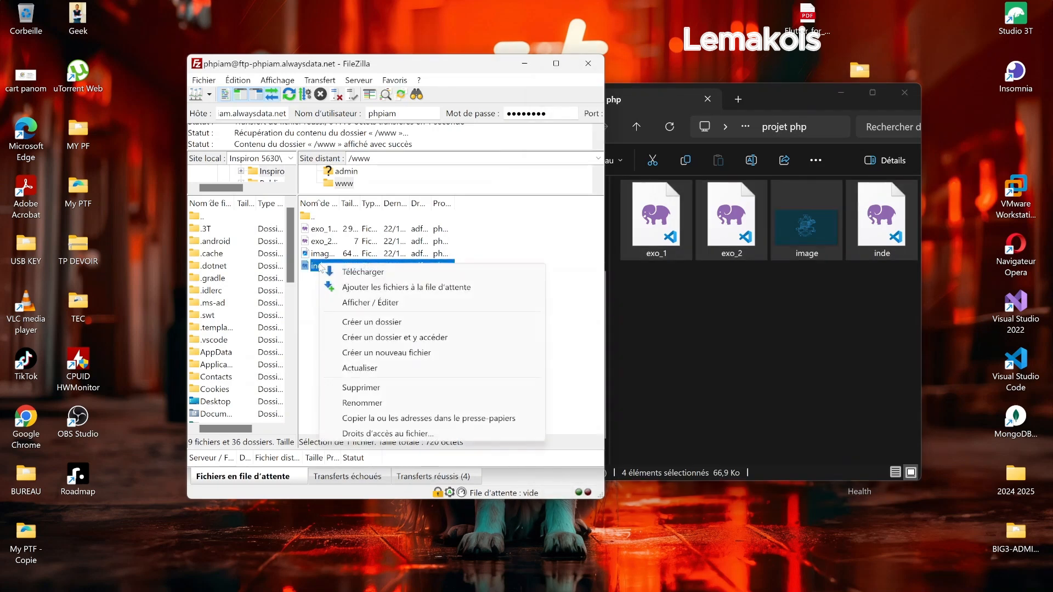
left_click(392, 403)
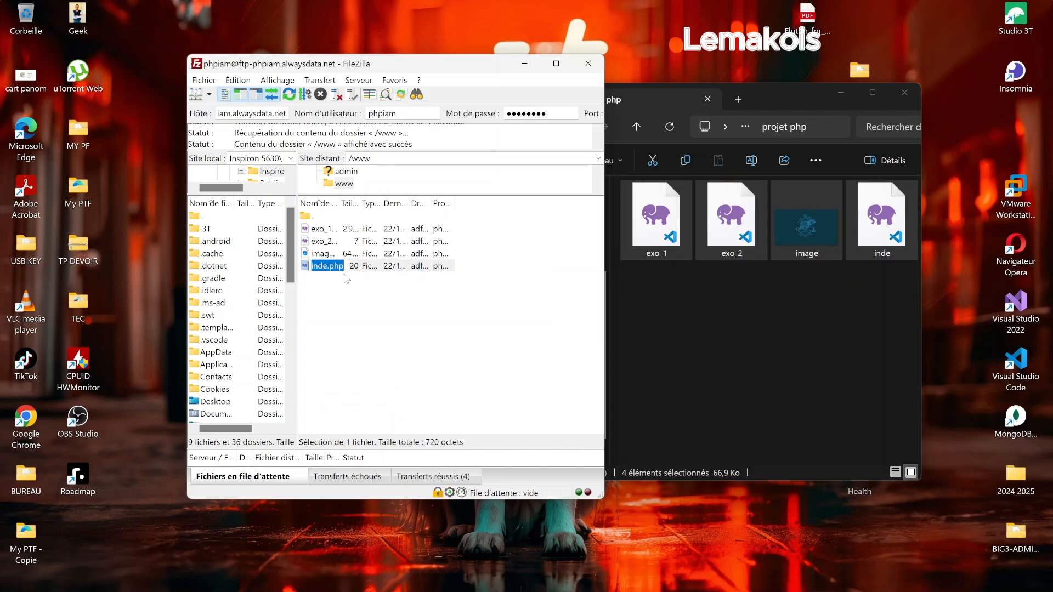
left_click(329, 268)
type("x")
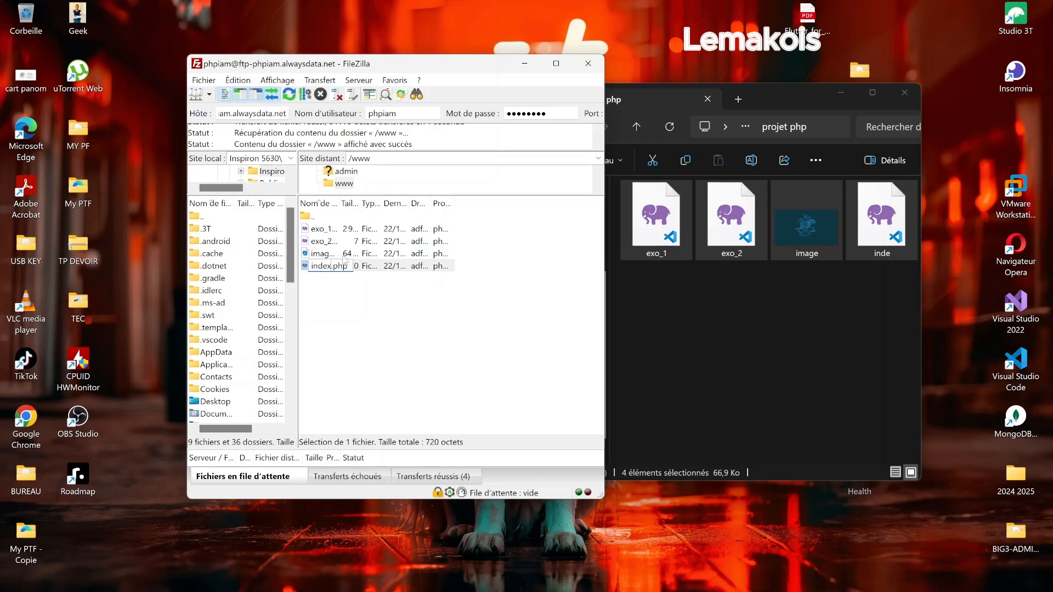
key("Return")
Reload phpiam.alwaysdata.net in Chrome to show the 'Bienvenu sur ma page d'accueil' homepage.
mouse_move(639, 581)
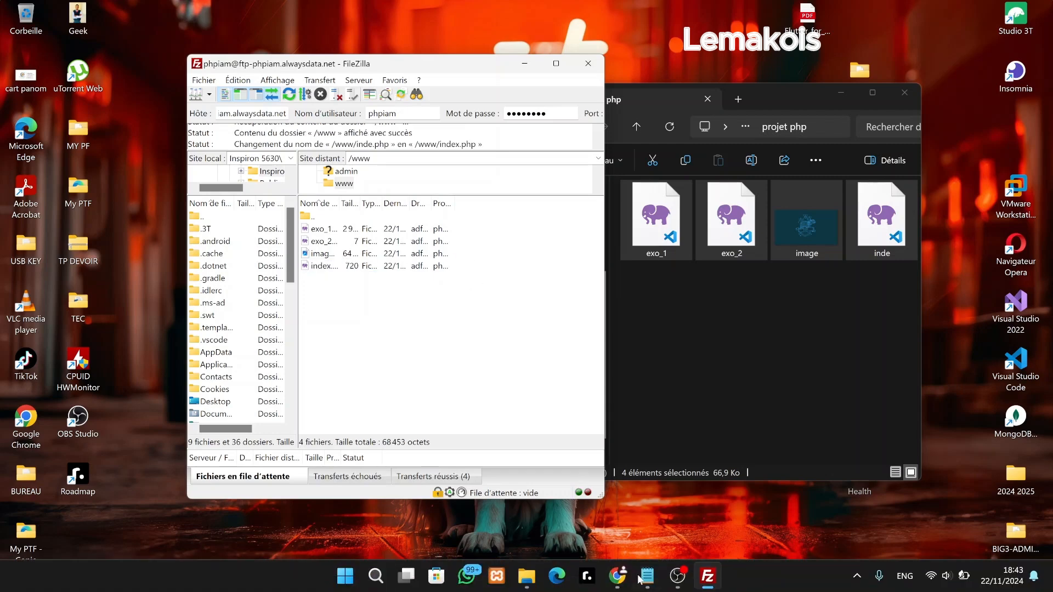
left_click(647, 505)
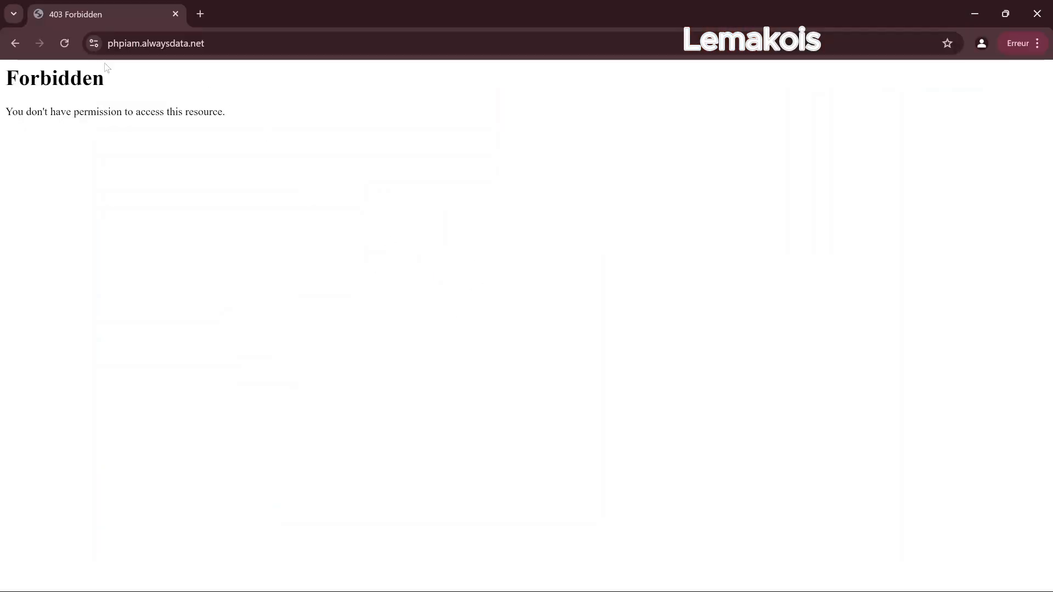
left_click(64, 44)
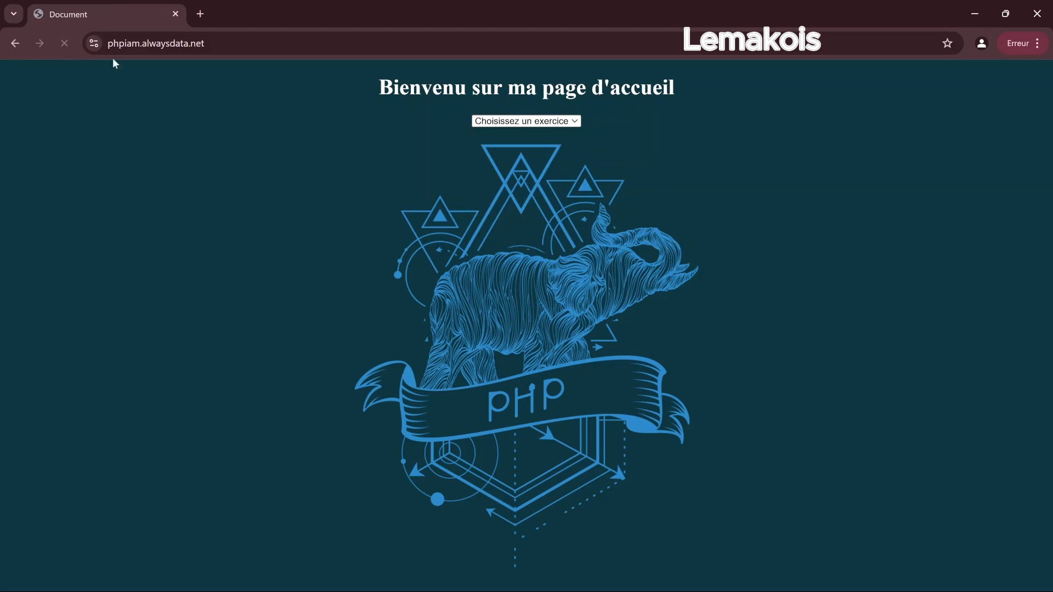
left_click(318, 45)
left_click(251, 161)
Test exercice 1's palindrome checker, return to the homepage, and bring FileZilla back full-screen.
left_click(538, 127)
left_click(529, 149)
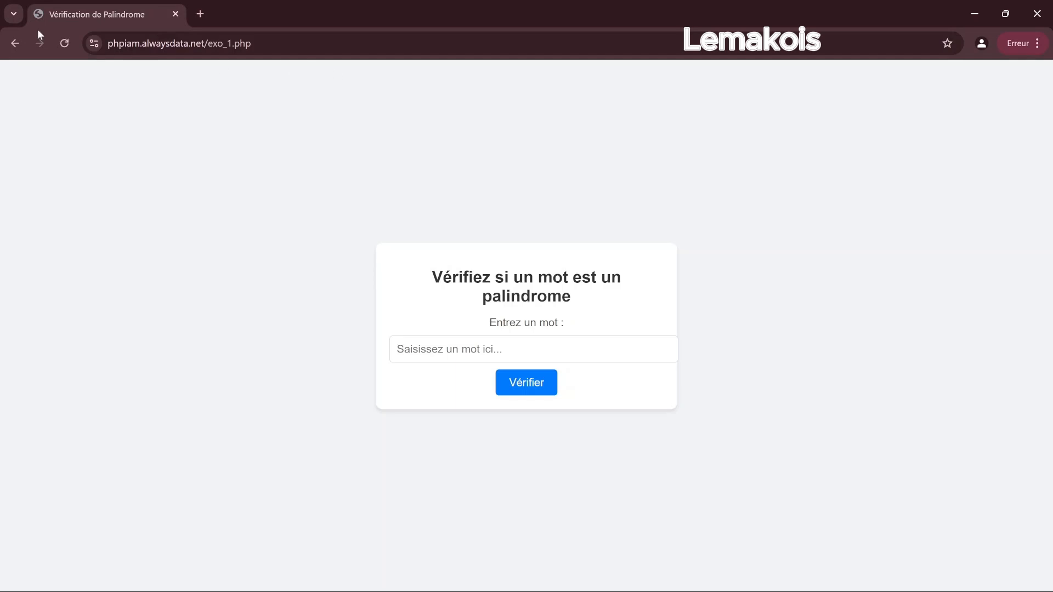
left_click(13, 42)
left_click(281, 42)
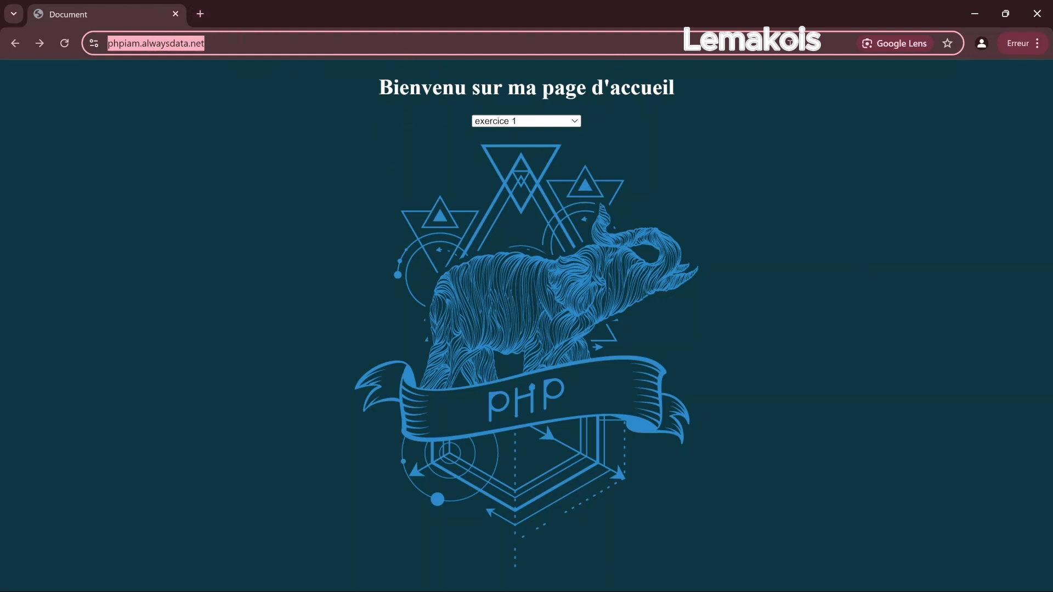
left_click(974, 14)
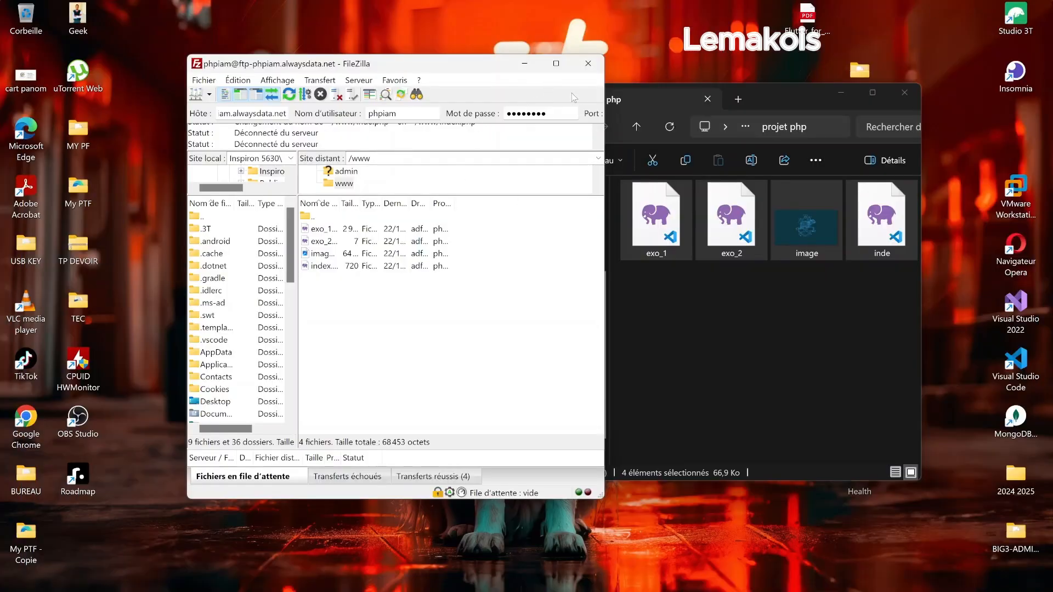
left_click(556, 63)
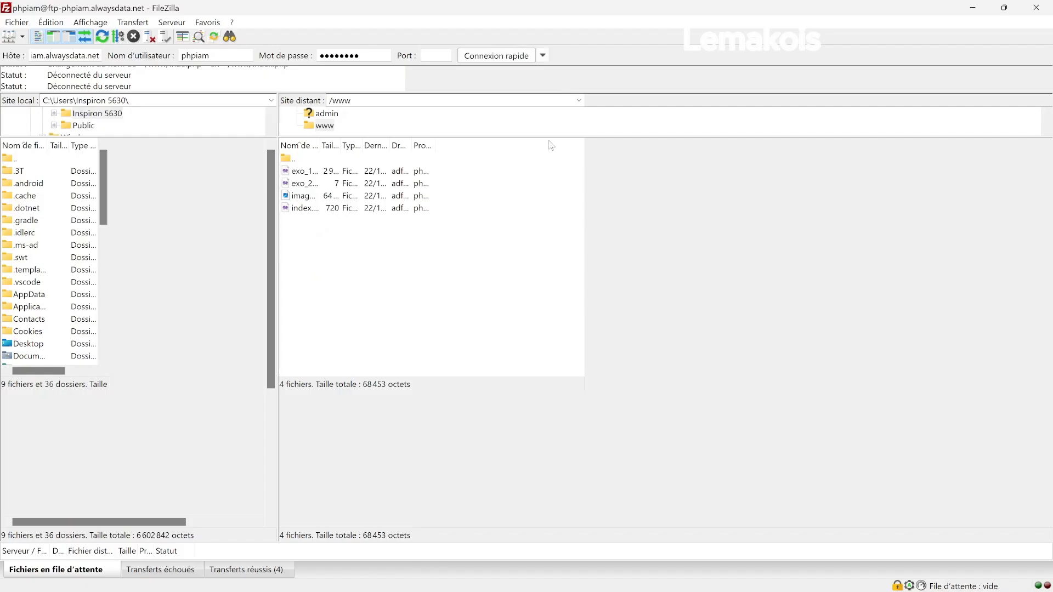